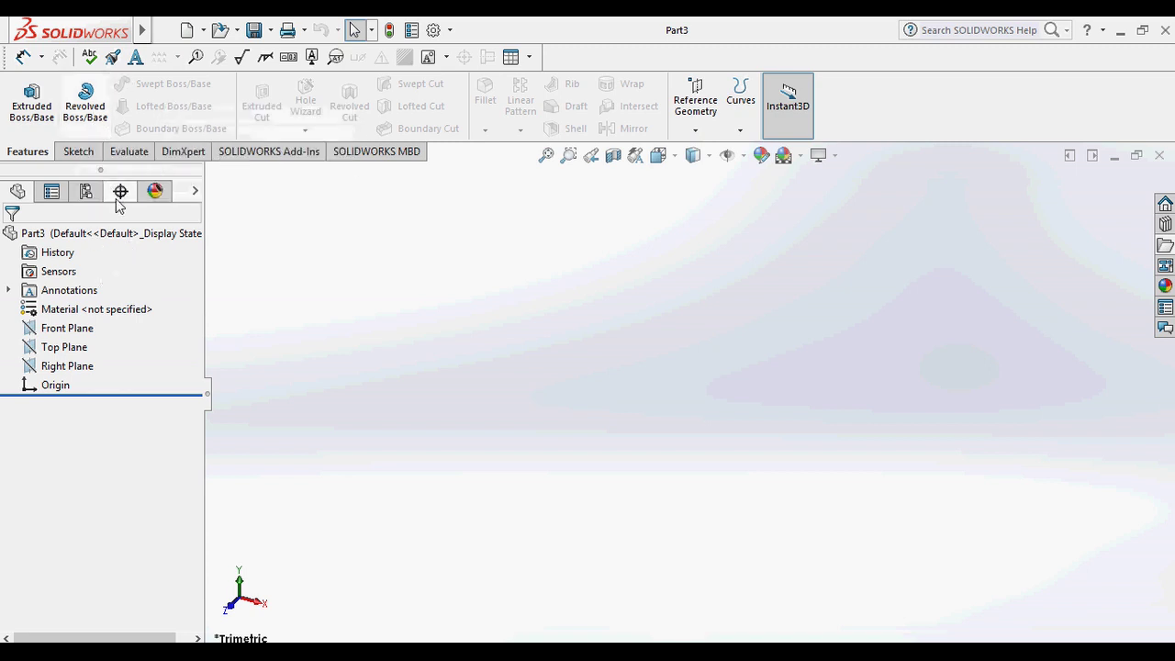
# Start a sketch on the Front Plane and draw a corner rectangle about 86 mm wide above the origin, viewed normal to the plane
pyautogui.click(91, 153)
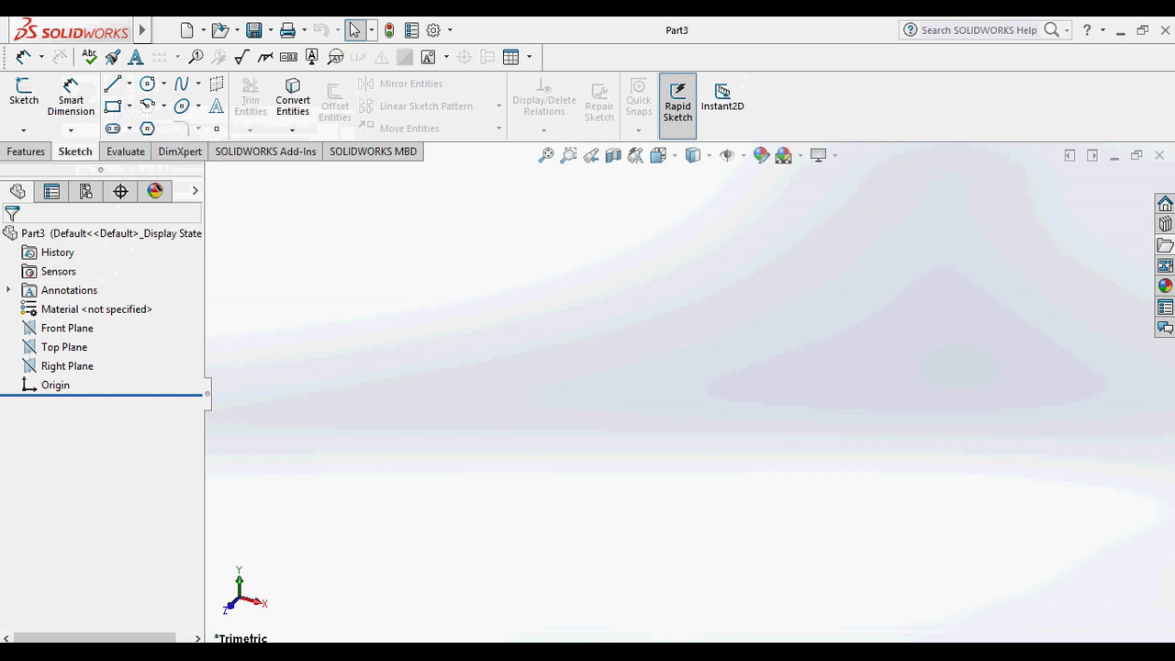
pyautogui.click(1075, 642)
pyautogui.click(1060, 596)
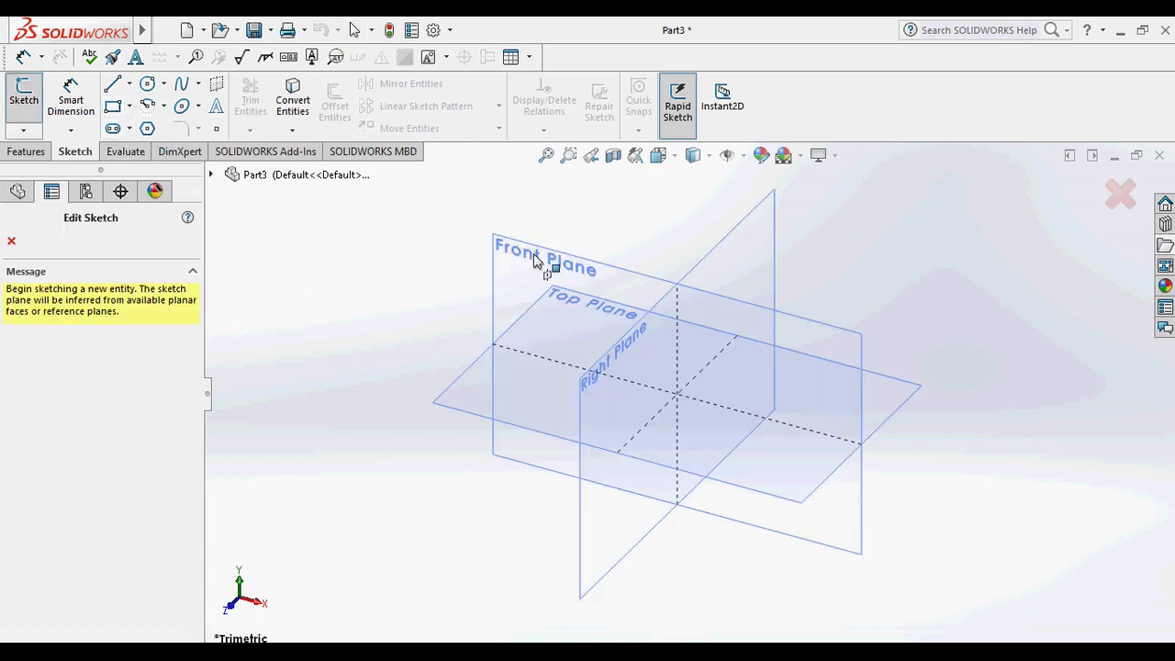
pyautogui.click(543, 256)
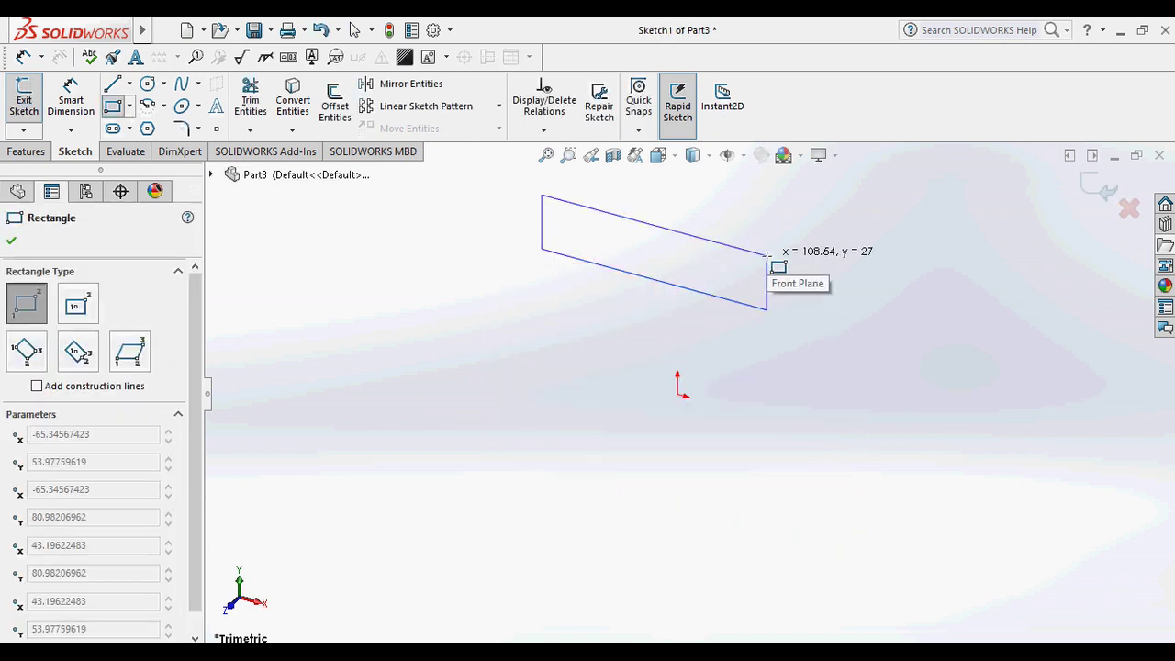
pyautogui.press('space')
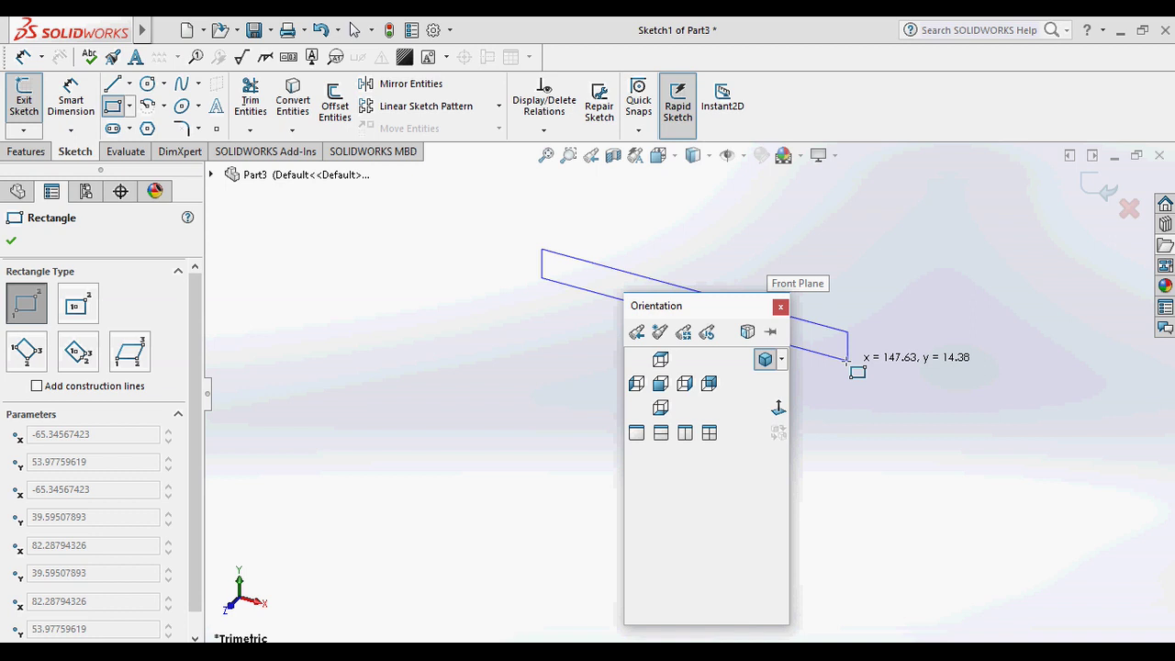
pyautogui.click(772, 405)
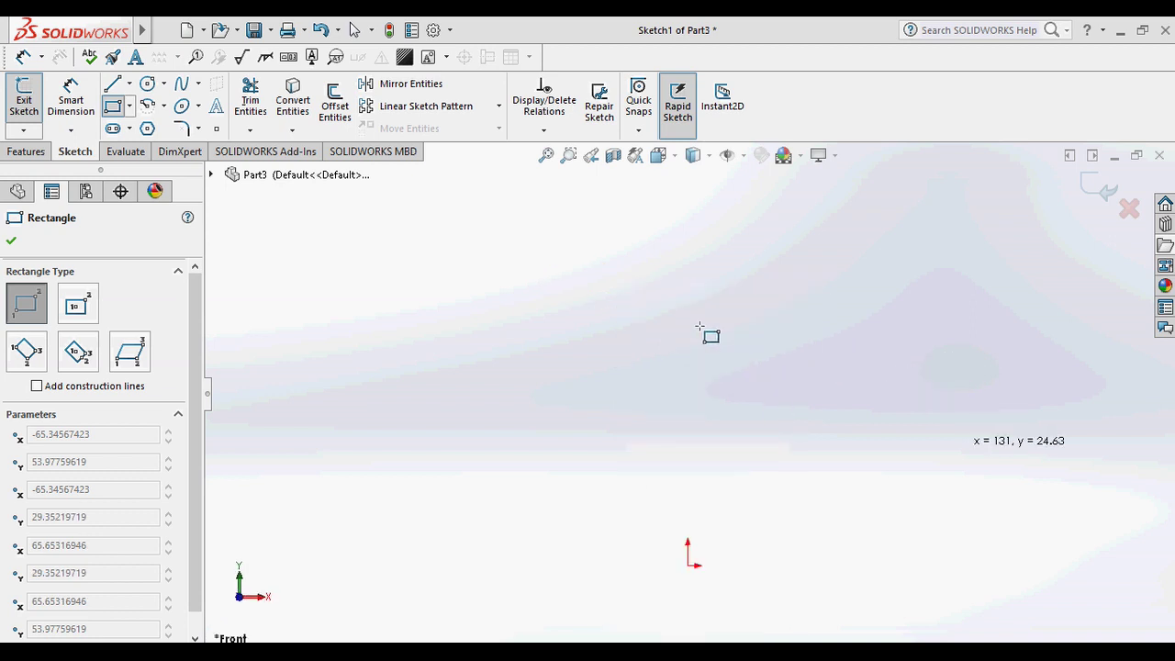
pyautogui.click(772, 404)
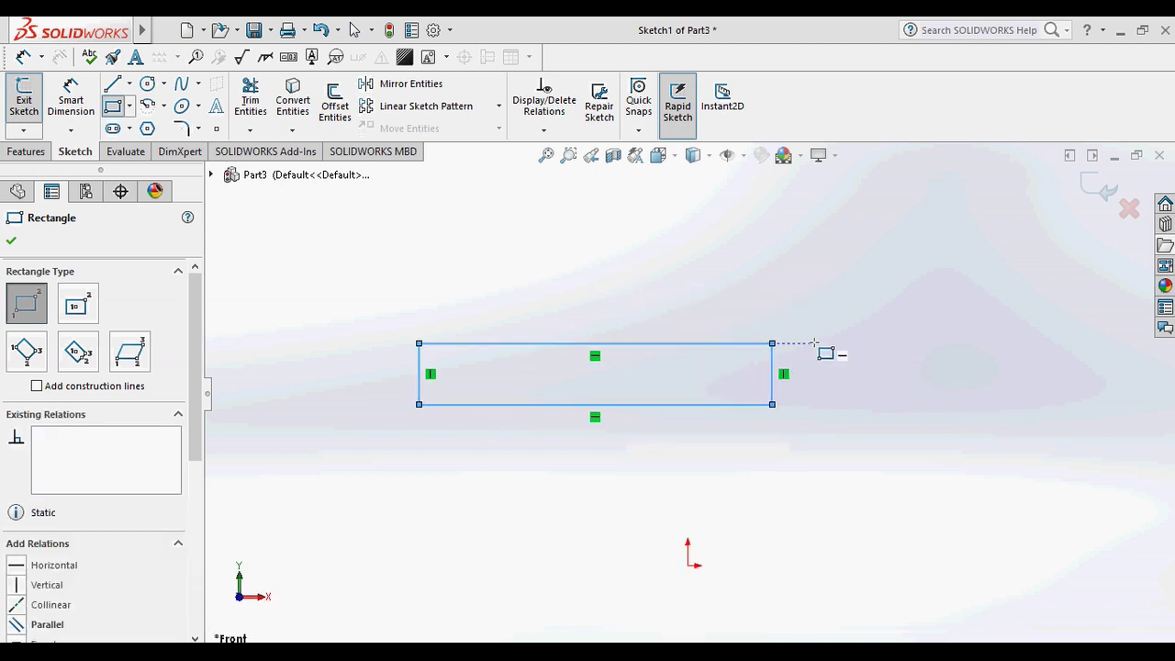
pyautogui.press('Escape')
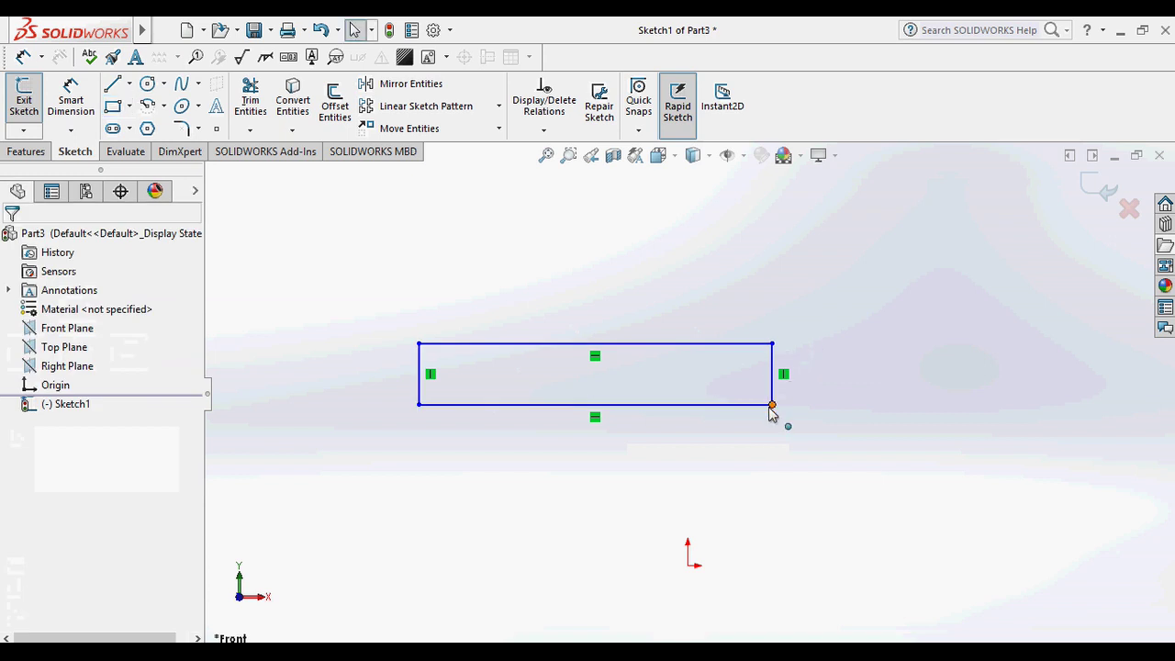
# Stretch the rectangle downward and to the right so it encloses the origin, and exit the sketch
pyautogui.moveTo(772, 475); pyautogui.dragTo(853, 582)
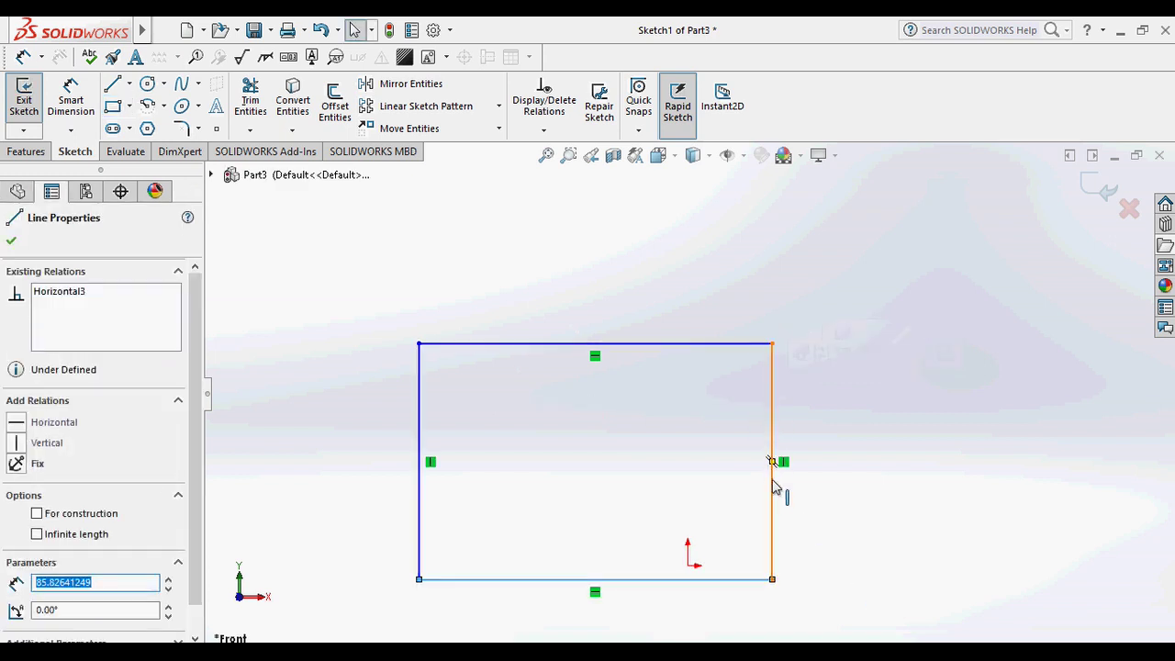
pyautogui.moveTo(774, 493); pyautogui.dragTo(860, 509)
pyautogui.moveTo(779, 579); pyautogui.dragTo(918, 603)
pyautogui.click(1092, 194)
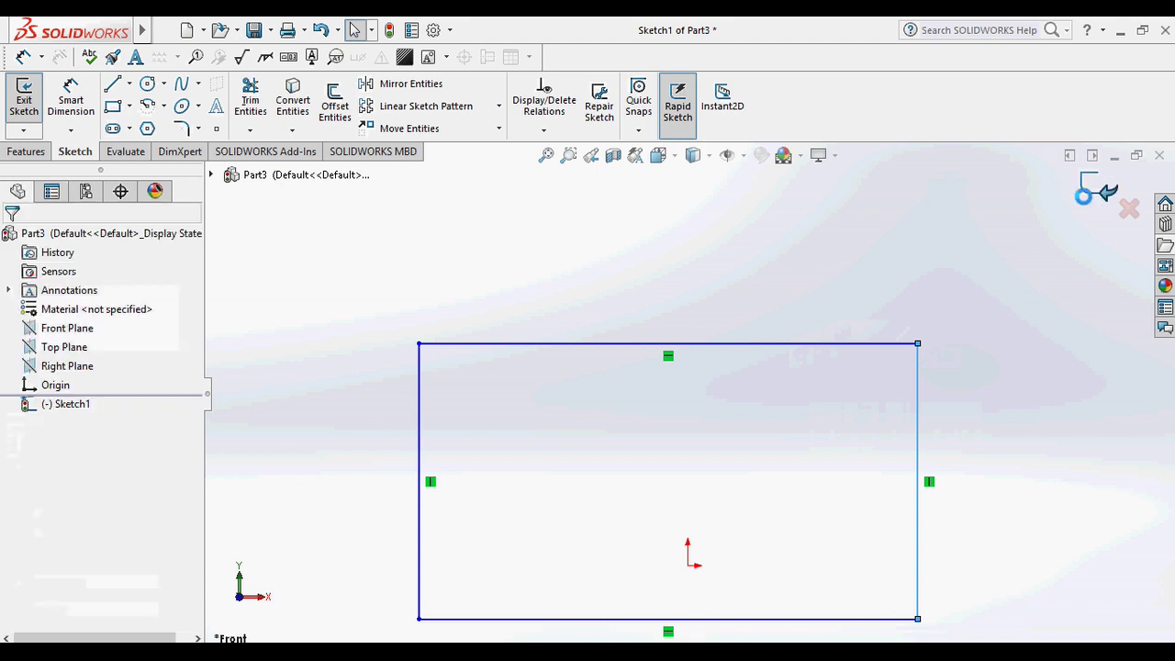
# Extrude the rectangle as a solid block with a blind depth of 50 mm
pyautogui.moveTo(845, 240)
pyautogui.mouseDown(button='middle')
pyautogui.moveTo(786, 272)
pyautogui.moveTo(767, 309)
pyautogui.moveTo(779, 333)
pyautogui.mouseUp(button='middle')
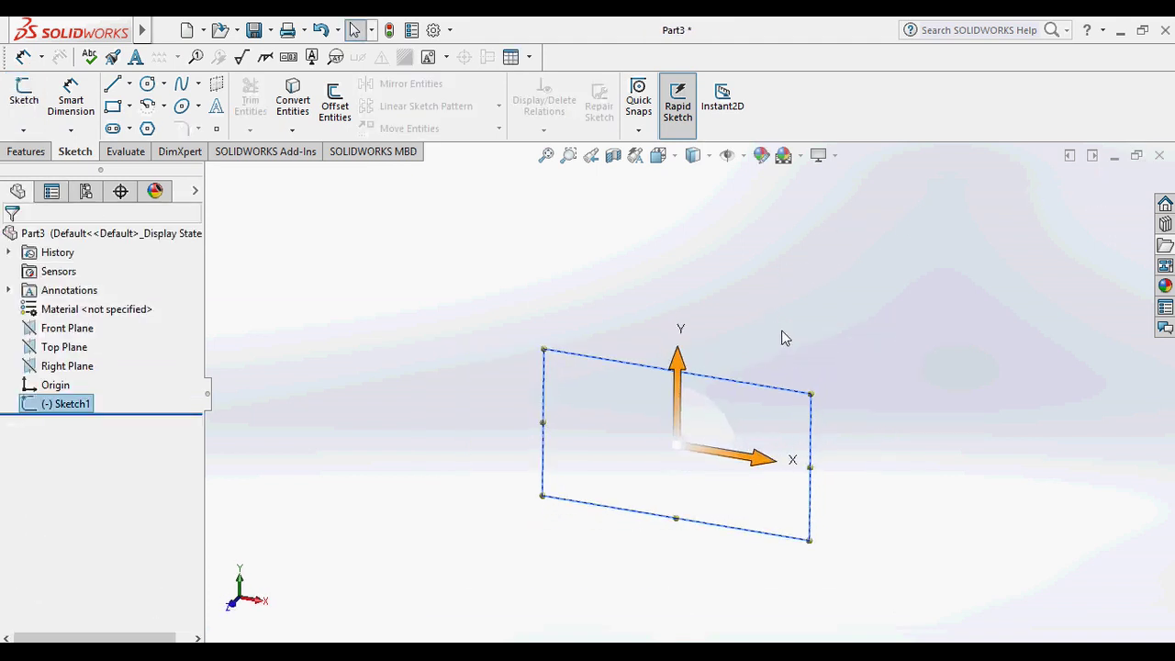
pyautogui.click(38, 153)
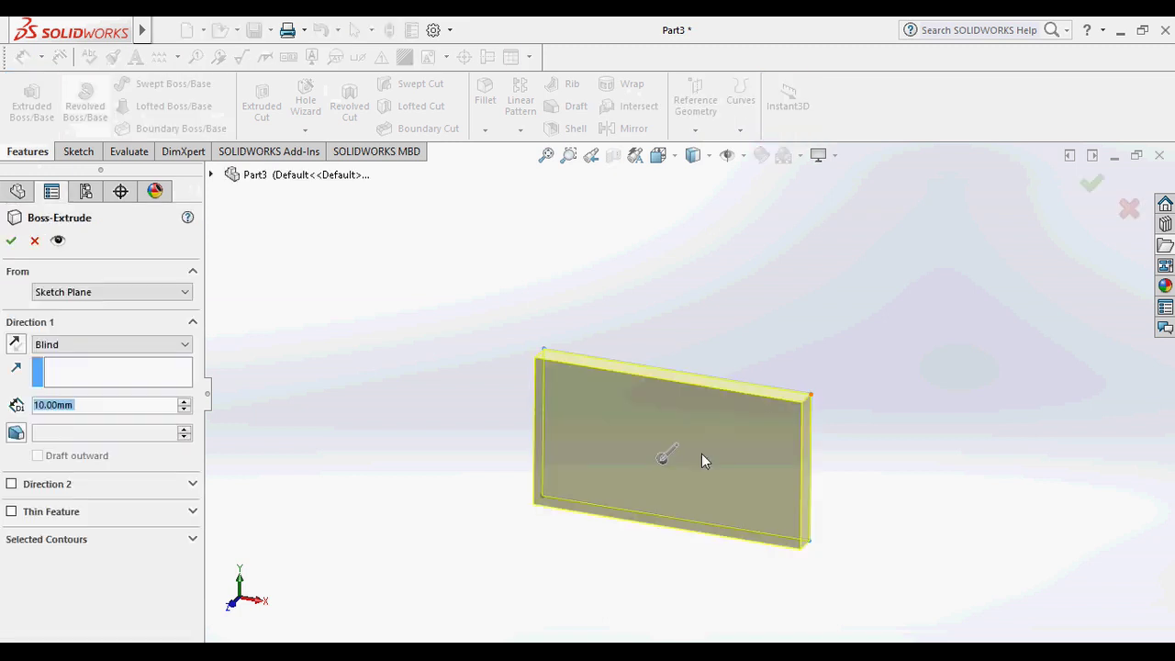
pyautogui.moveTo(663, 458)
pyautogui.mouseDown()
pyautogui.moveTo(632, 511)
pyautogui.moveTo(659, 498)
pyautogui.mouseUp()
pyautogui.click(1094, 189)
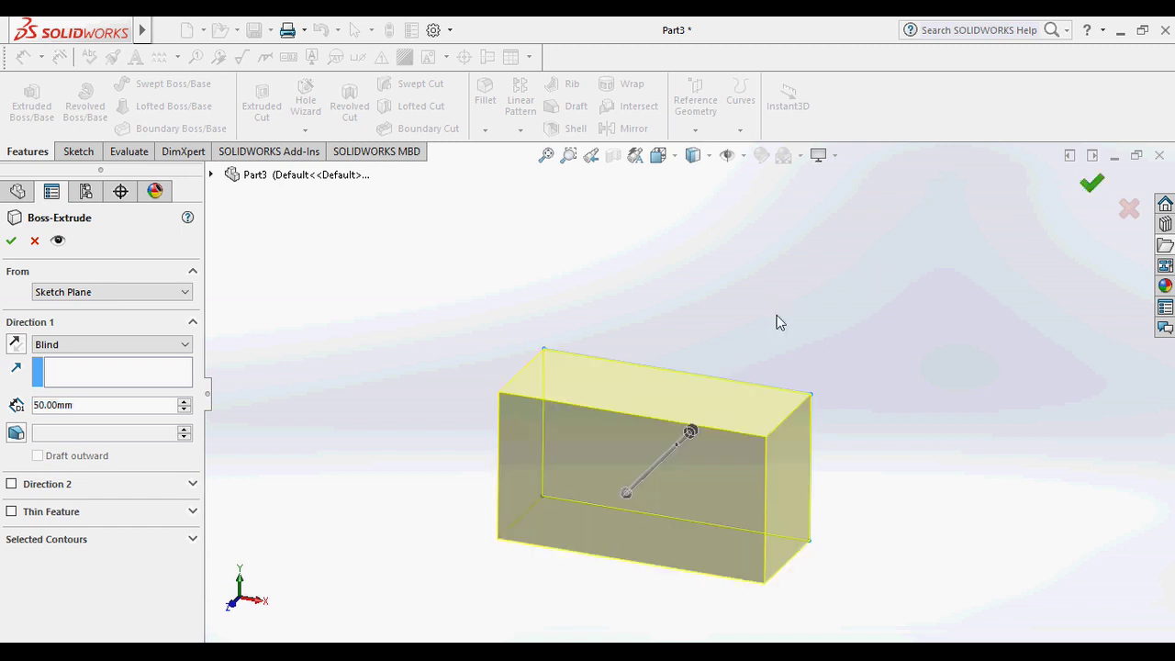
# Open a new sketch on the block's front face and orient the view normal to it
pyautogui.moveTo(719, 352); pyautogui.dragTo(734, 428, button='middle')
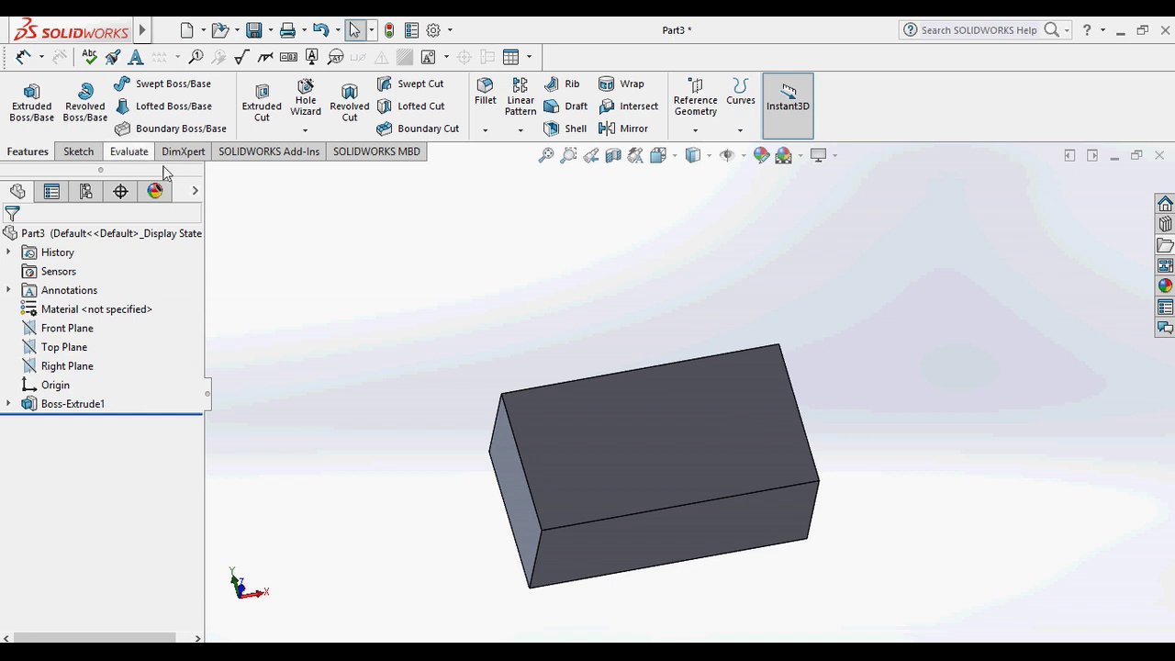
pyautogui.click(78, 153)
pyautogui.click(179, 84)
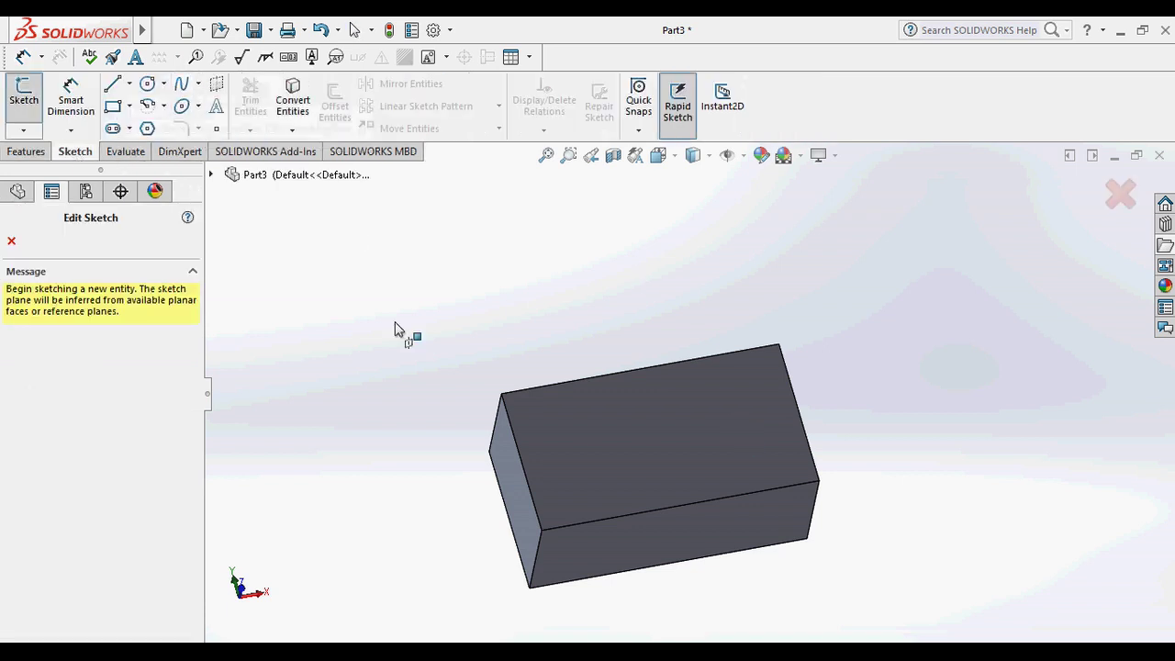
pyautogui.click(626, 430)
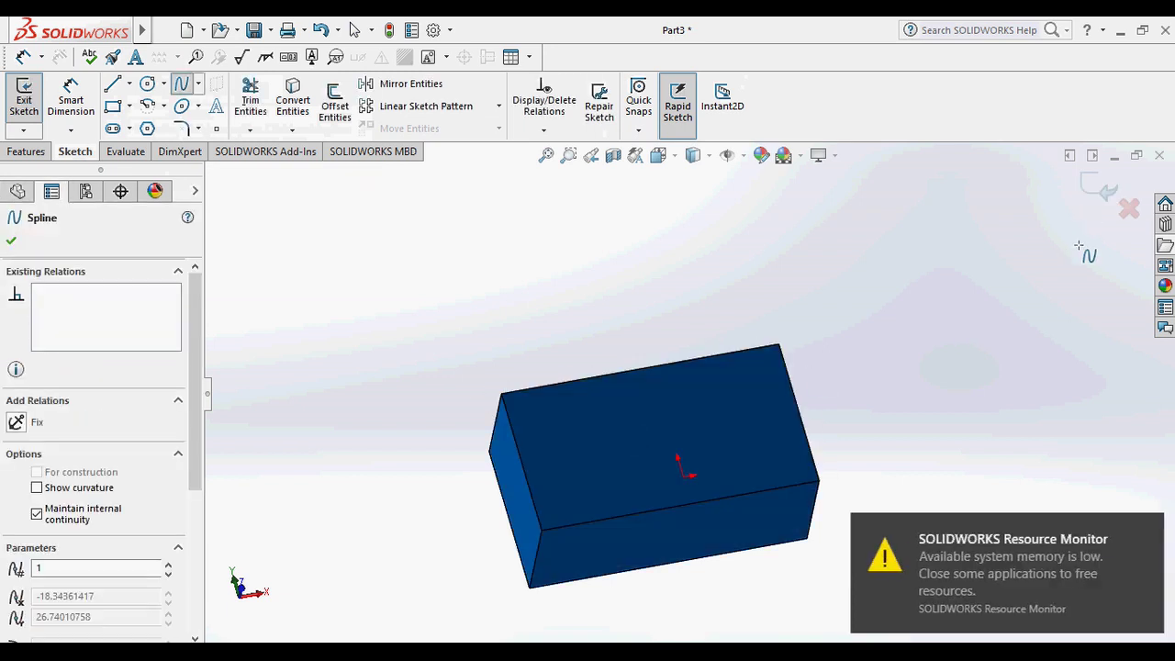
pyautogui.doubleClick(1018, 430)
pyautogui.click(1147, 529)
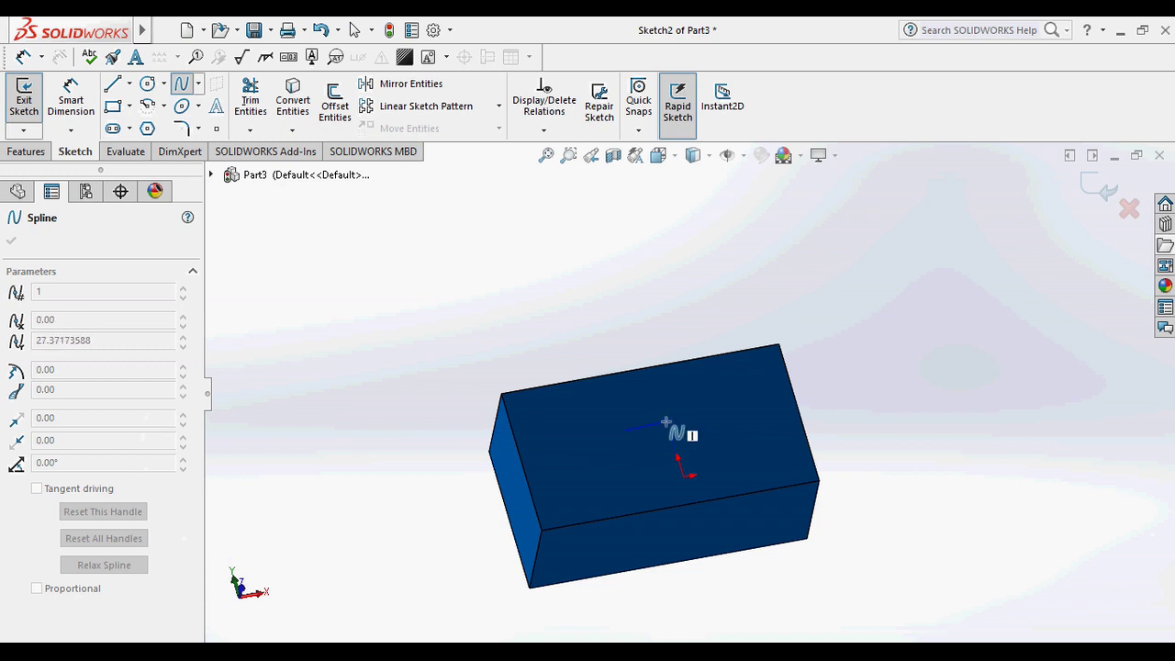
pyautogui.press('Escape')
pyautogui.press('space')
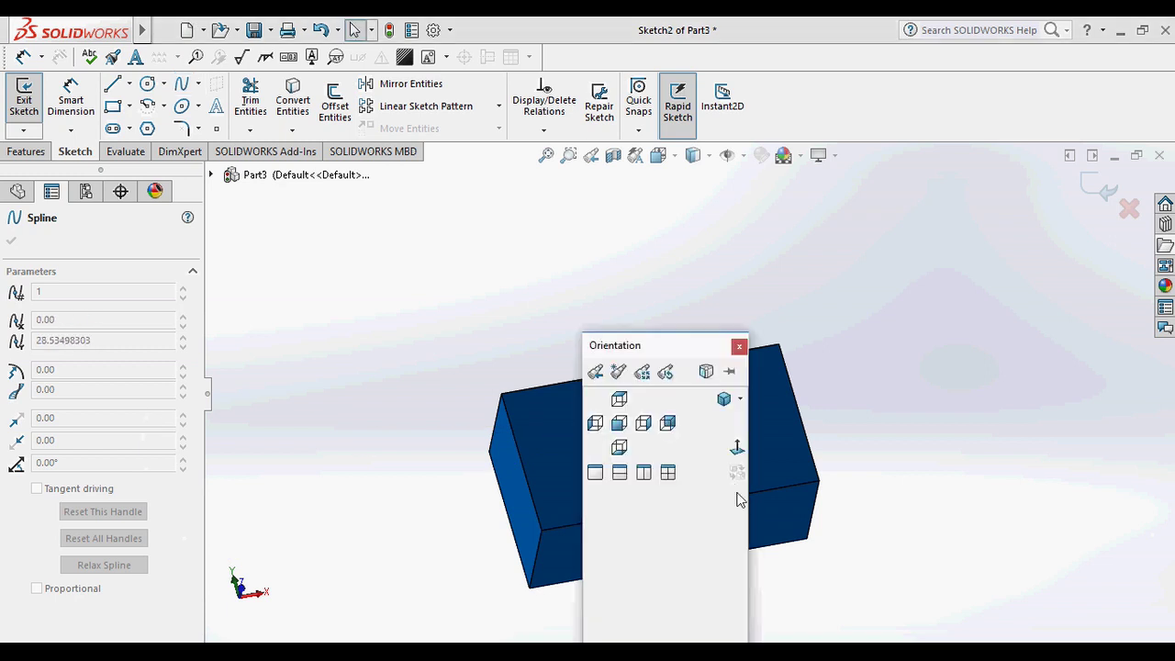
pyautogui.click(737, 447)
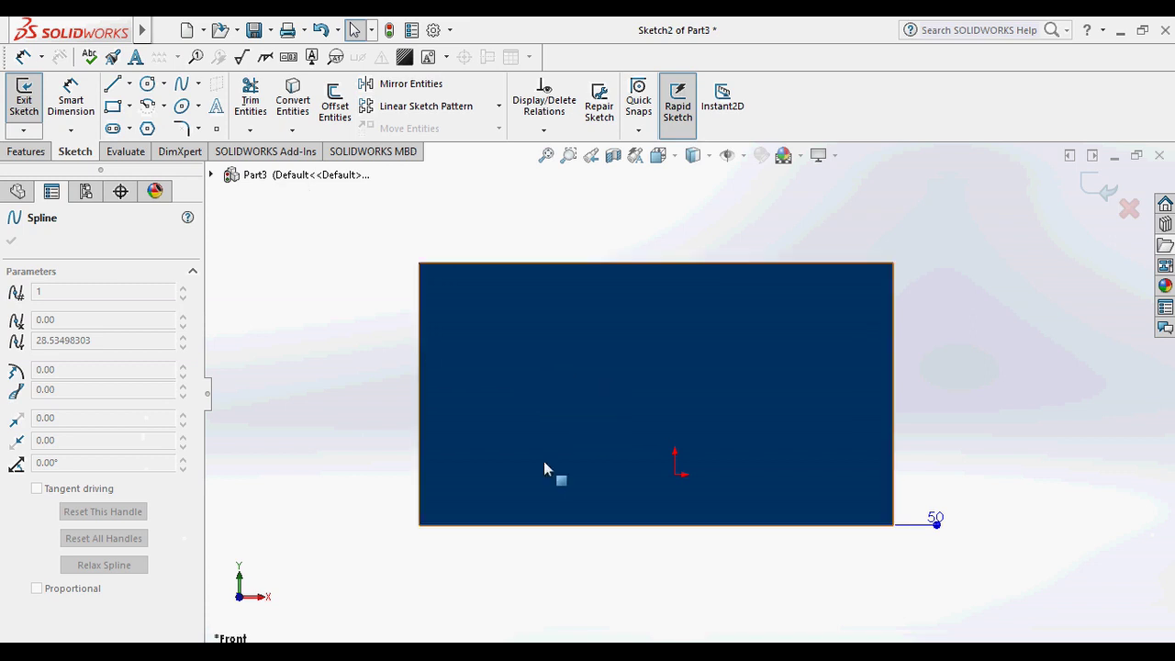
pyautogui.click(451, 478)
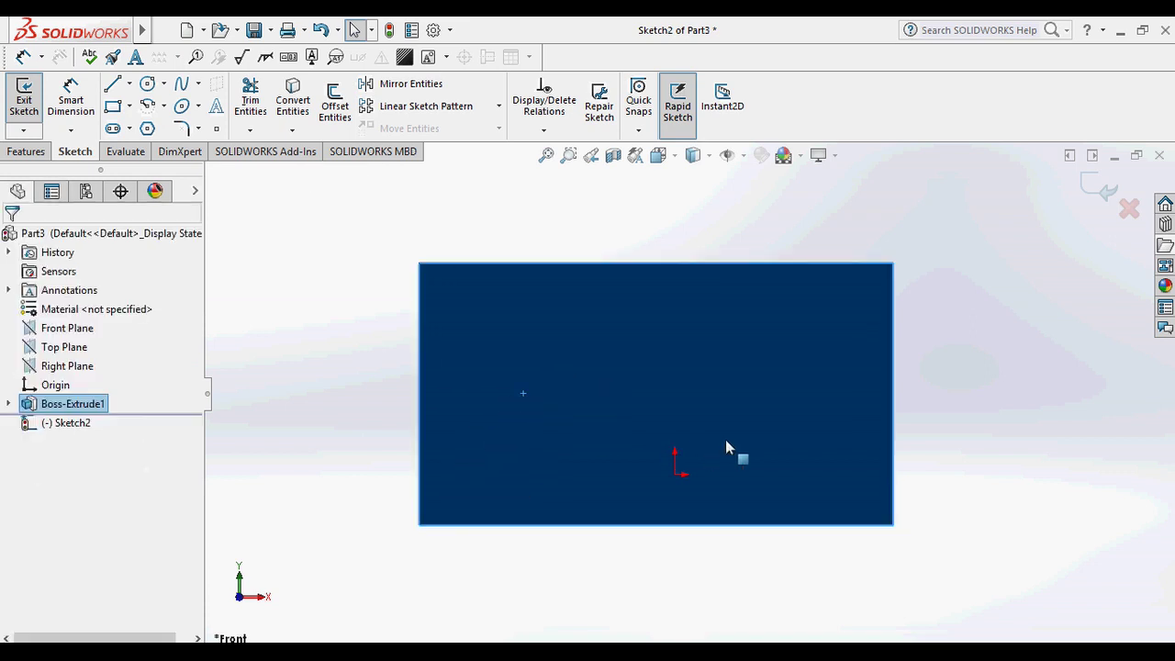
# Draw an S-shaped spline through four points across the block's front face and exit the sketch
pyautogui.click(182, 83)
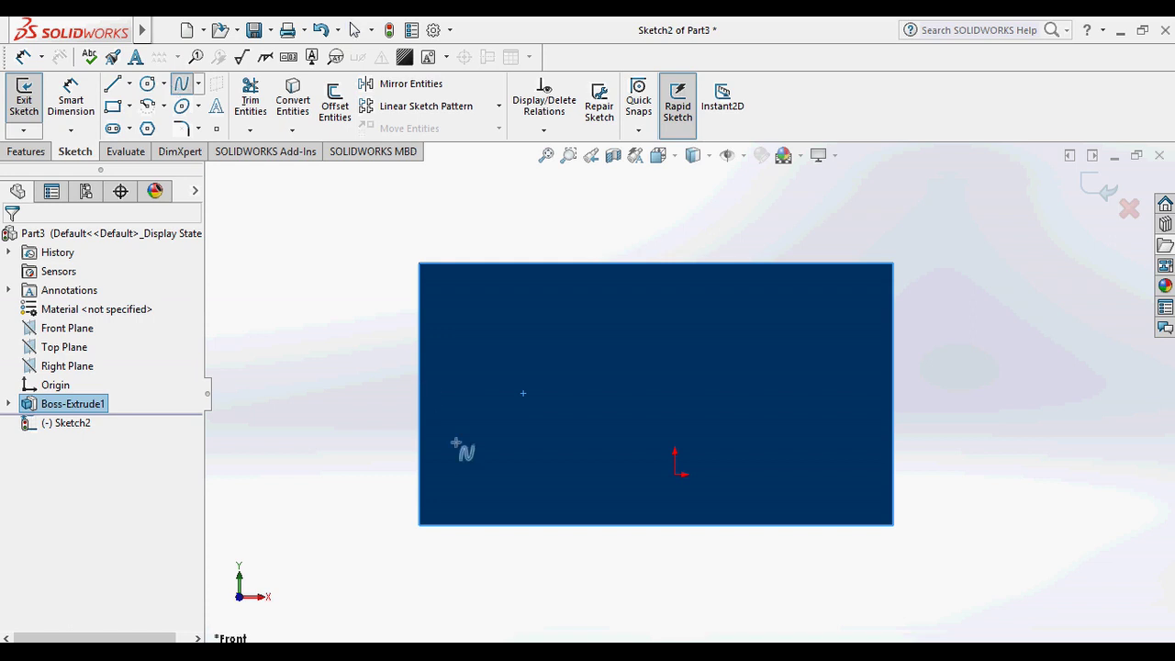
pyautogui.click(472, 491)
pyautogui.click(530, 392)
pyautogui.click(750, 440)
pyautogui.click(822, 322)
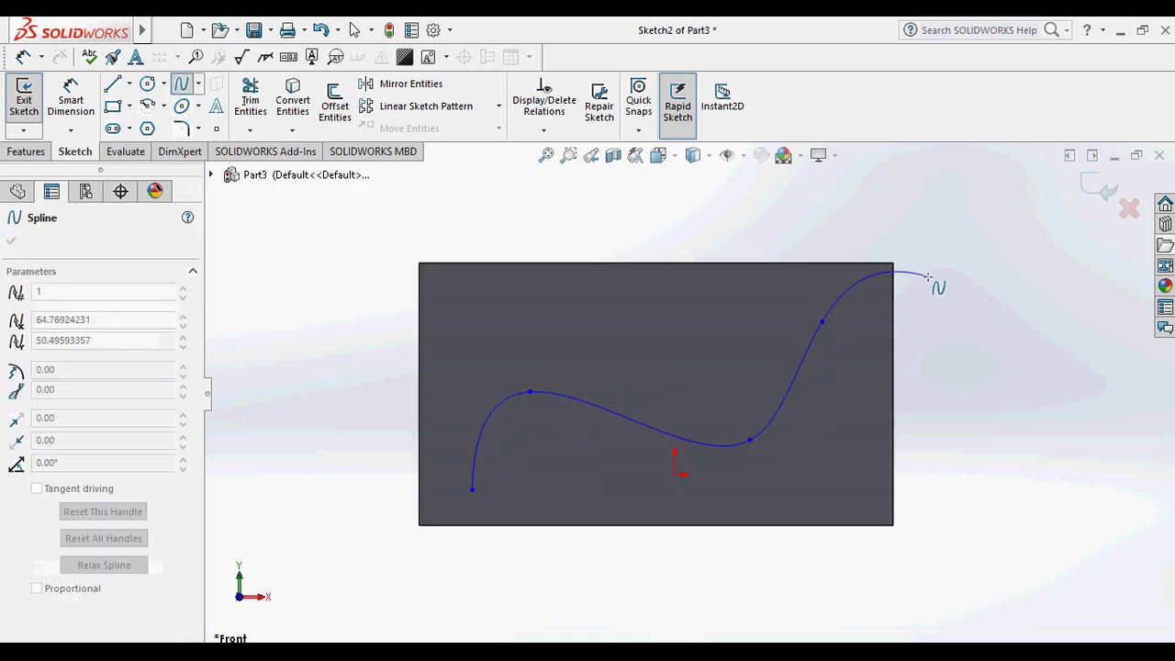
pyautogui.press('Escape')
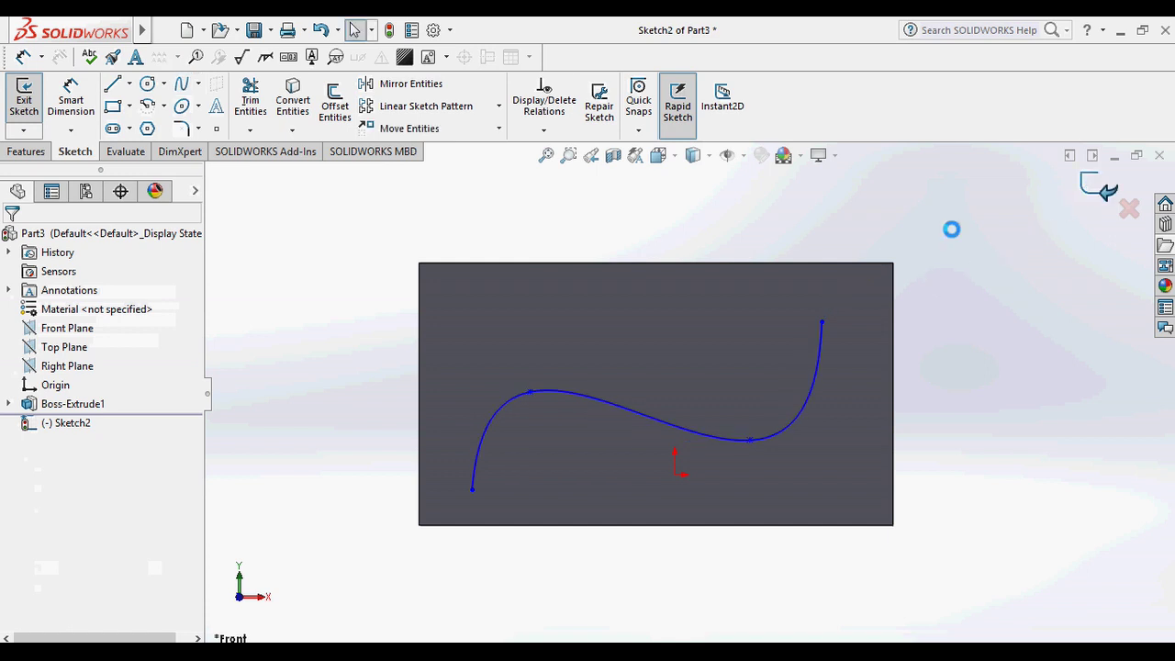
# Create a swept boss with a circular profile along the spline path
pyautogui.moveTo(688, 263); pyautogui.dragTo(694, 235, button='middle')
pyautogui.click(28, 152)
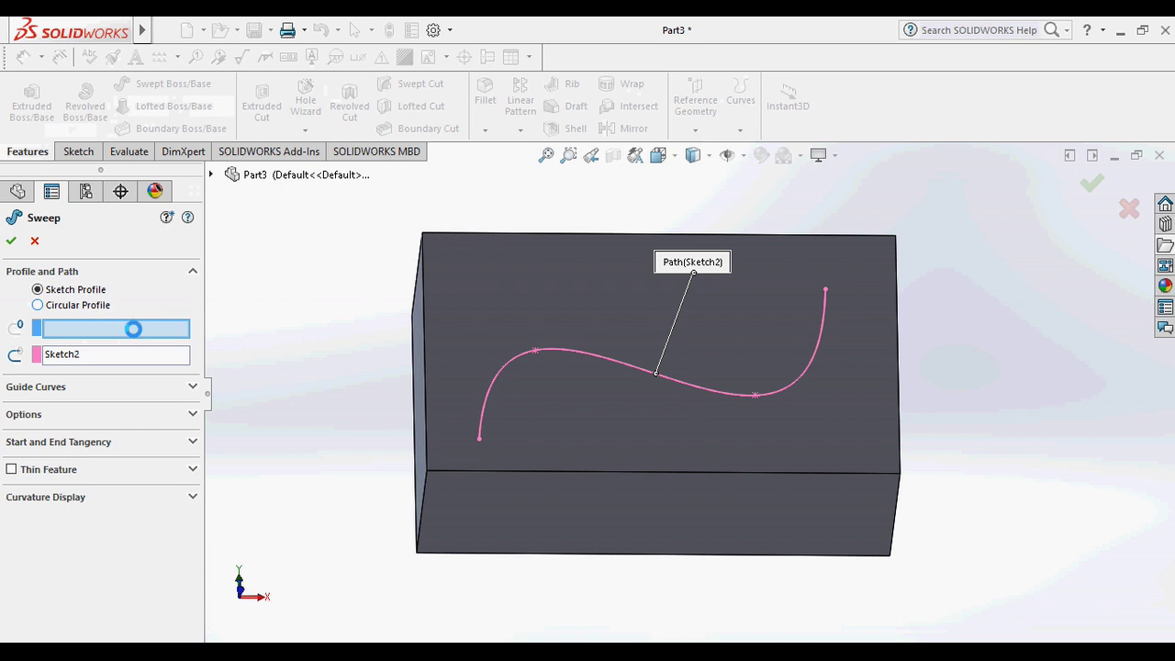
pyautogui.click(69, 305)
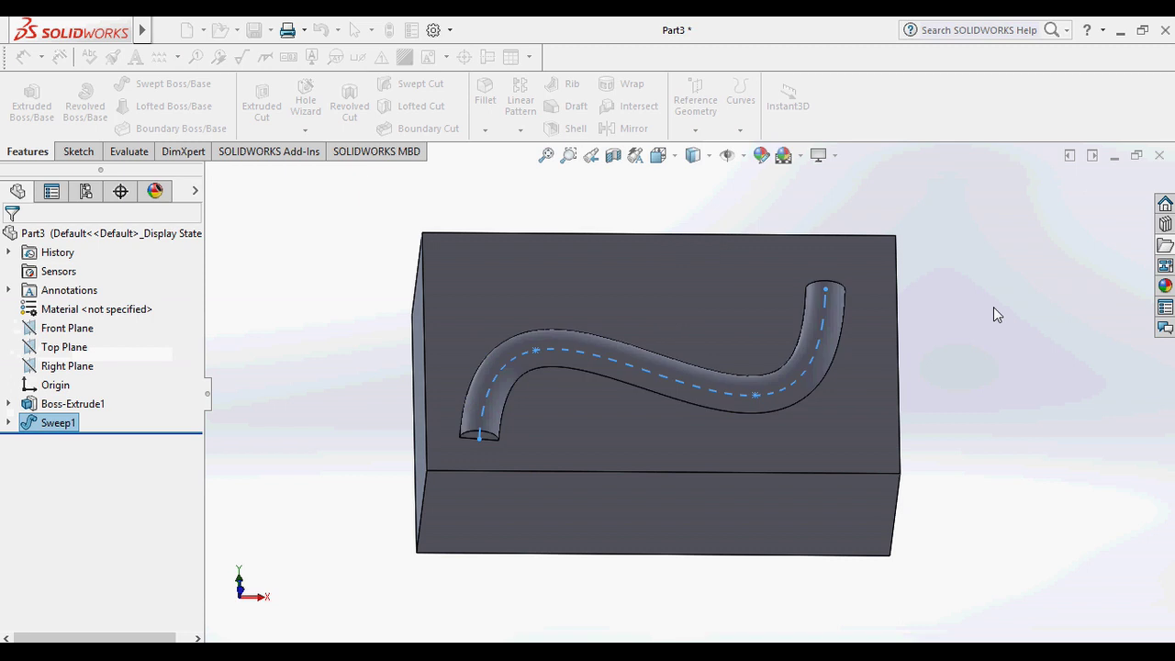
pyautogui.moveTo(985, 317); pyautogui.dragTo(982, 357, button='middle')
pyautogui.click(983, 357)
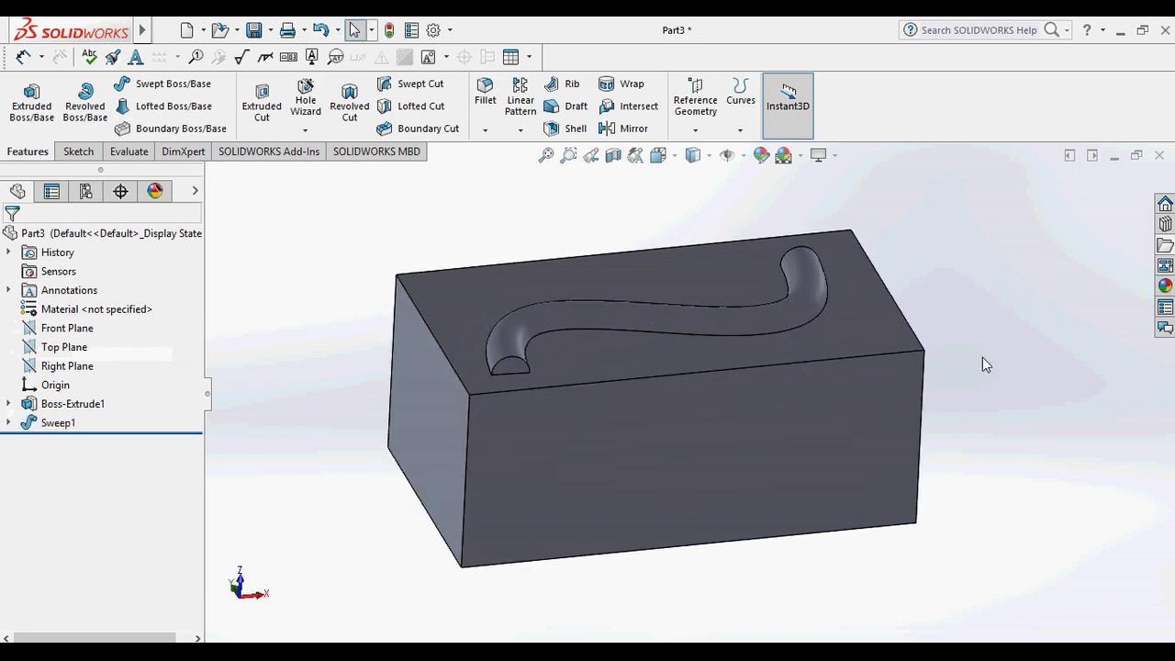
# Delete the swept boss feature while keeping its spline sketch
pyautogui.scroll(-2, 595, 414)
pyautogui.moveTo(595, 414); pyautogui.dragTo(593, 509, button='middle')
pyautogui.scroll(3, 593, 508)
pyautogui.scroll(-2, 826, 441)
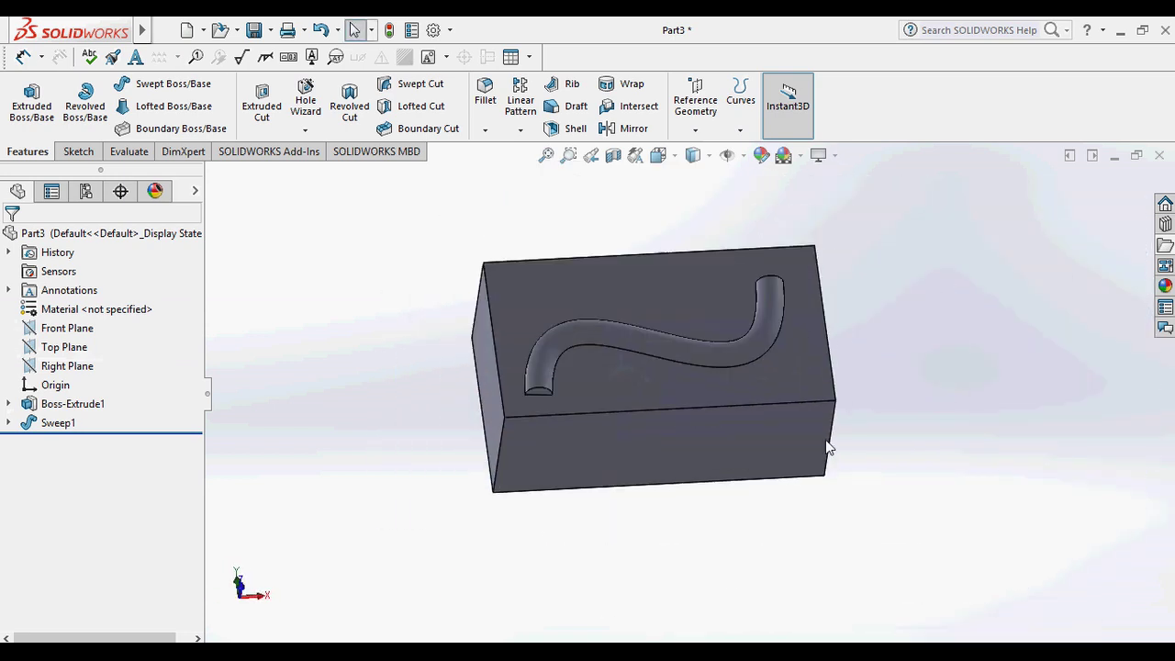
pyautogui.rightClick(64, 424)
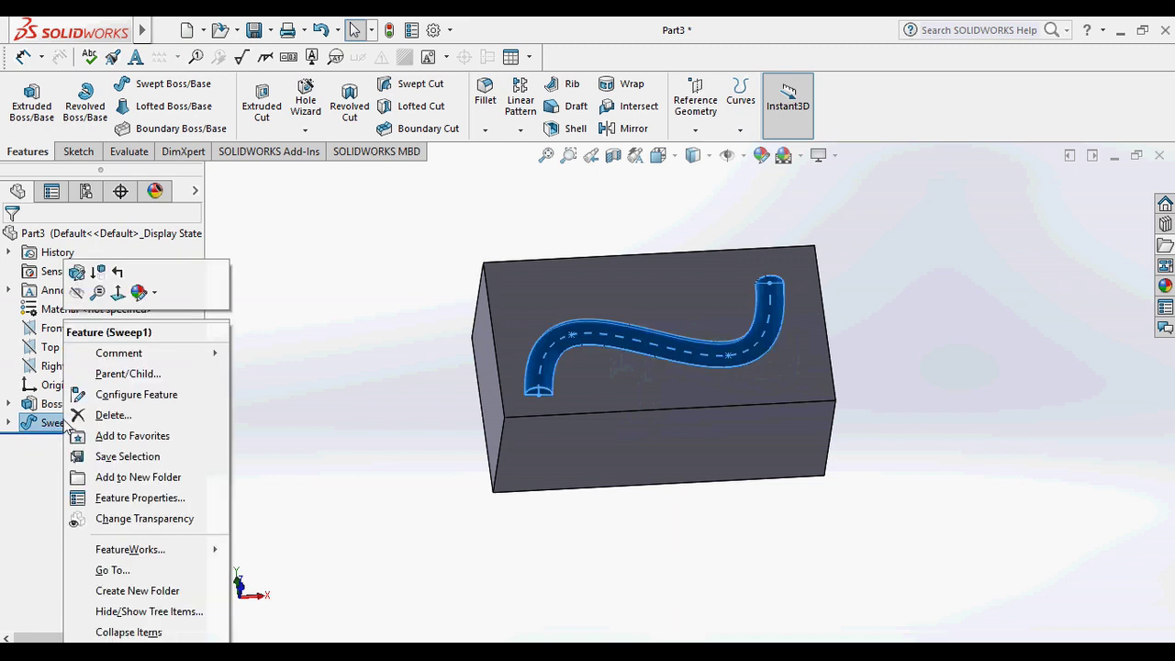
pyautogui.click(116, 417)
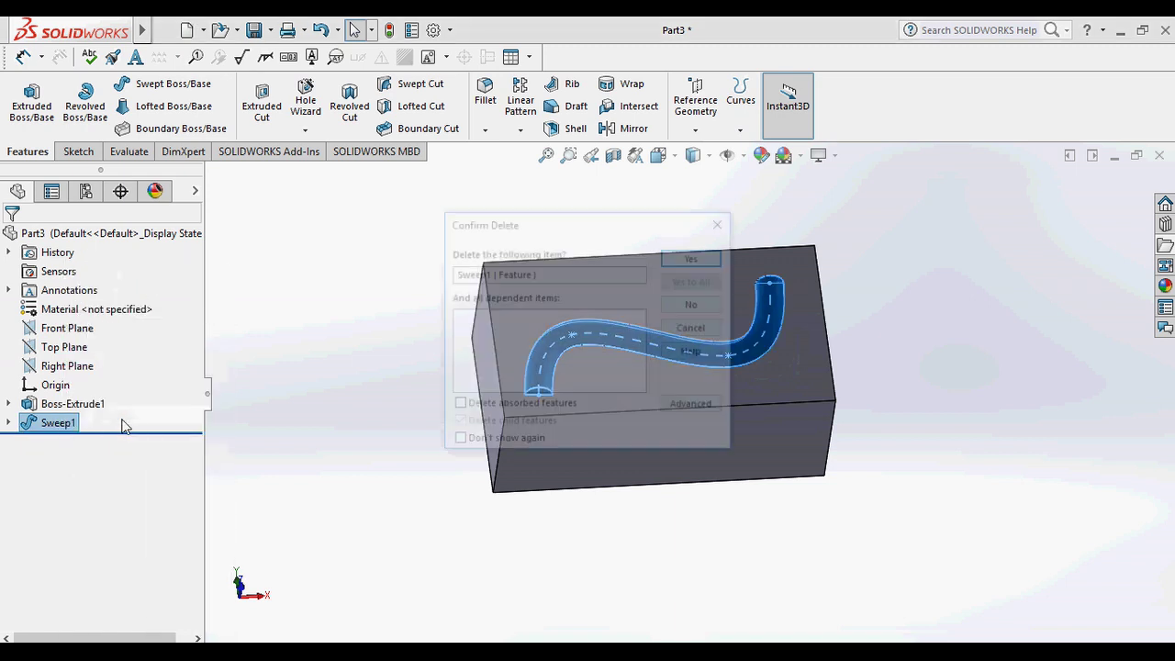
pyautogui.click(692, 261)
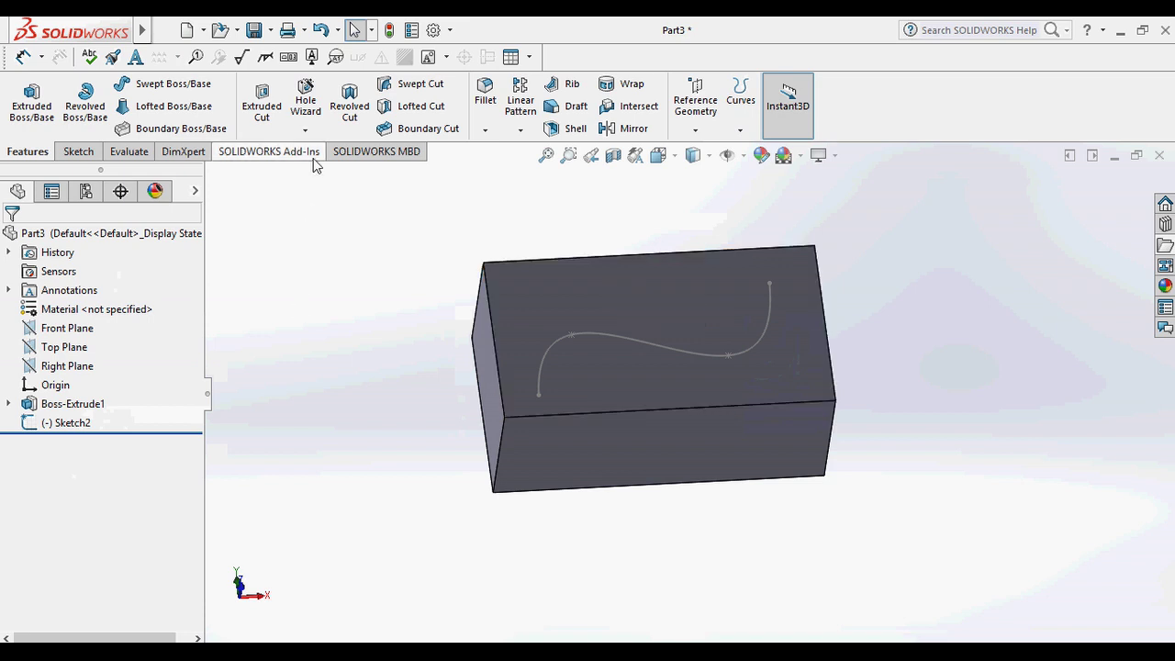
# Create a swept cut along the spline using a circular profile with a 10 mm diameter
pyautogui.click(408, 88)
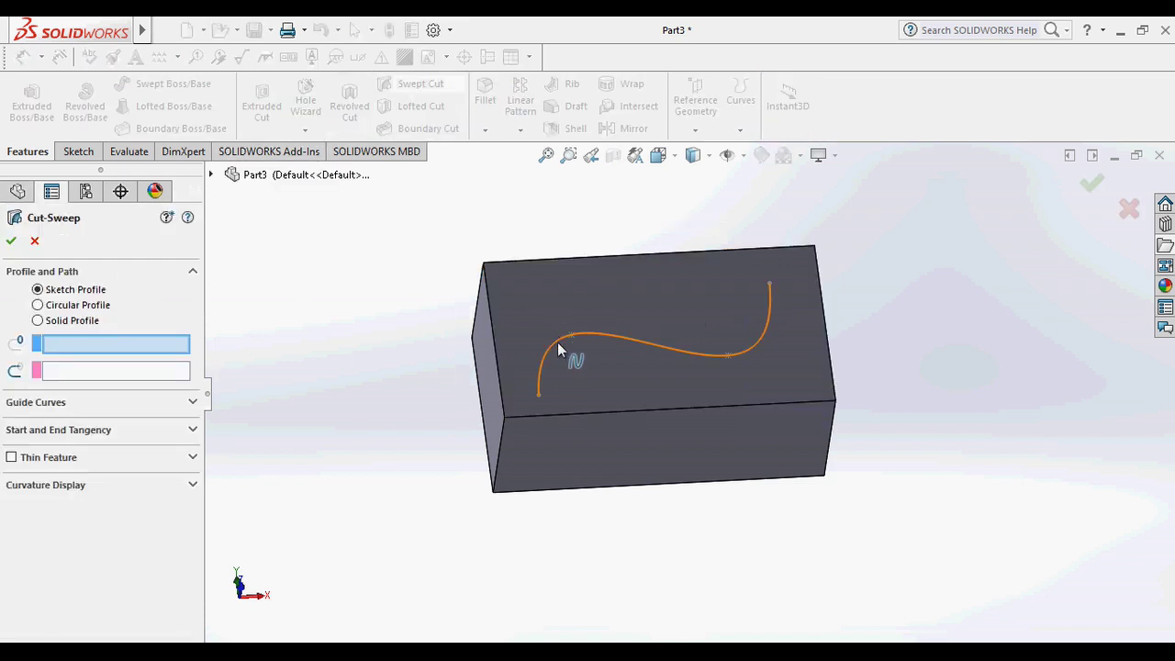
pyautogui.click(76, 307)
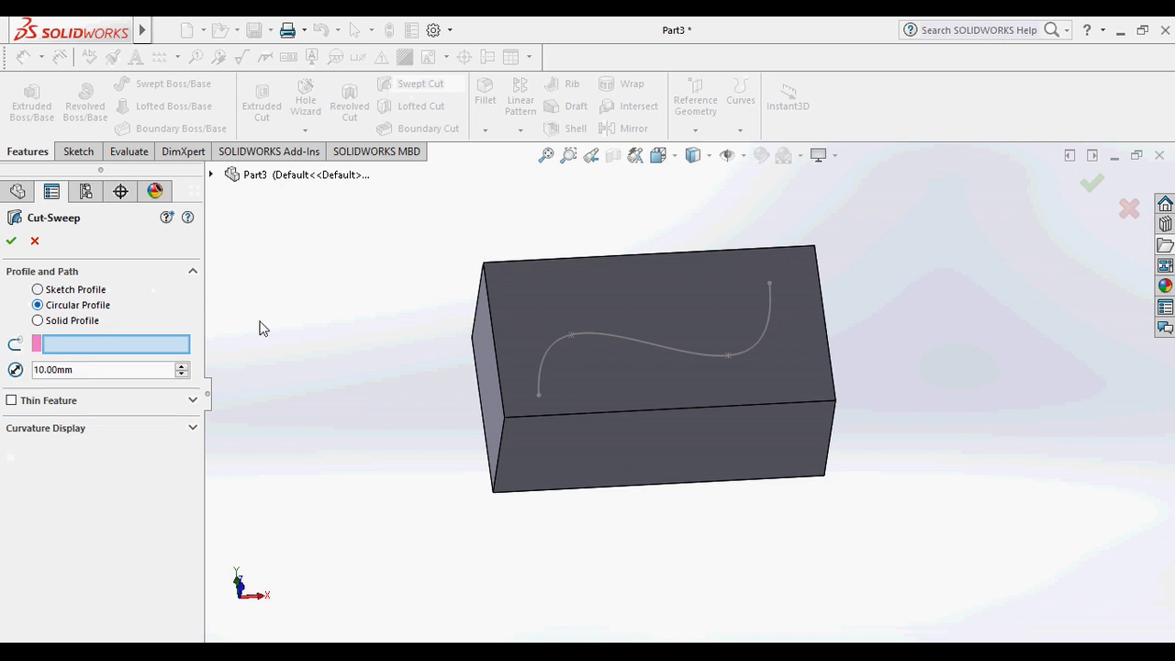
pyautogui.click(542, 366)
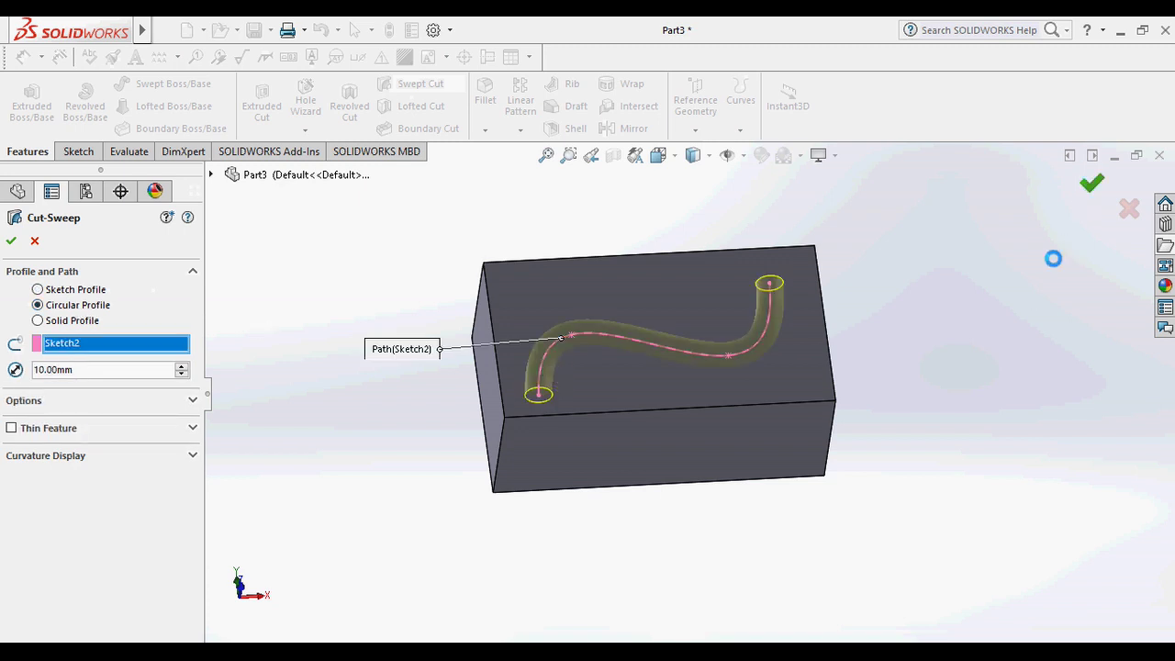
pyautogui.press('Return')
# Examine the swept groove in the block up close and from several angles
pyautogui.scroll(-5, 609, 349)
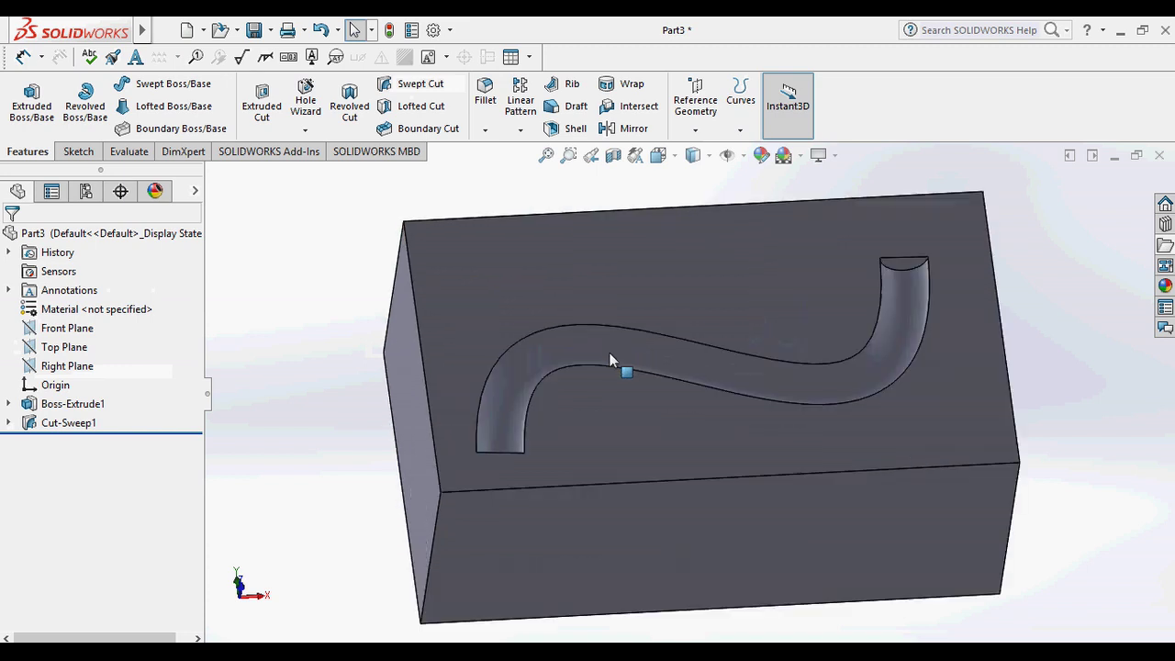
pyautogui.moveTo(608, 344); pyautogui.dragTo(581, 265, button='middle')
pyautogui.scroll(3, 545, 365)
pyautogui.moveTo(545, 366); pyautogui.dragTo(641, 294, button='middle')
pyautogui.scroll(-4, 740, 335)
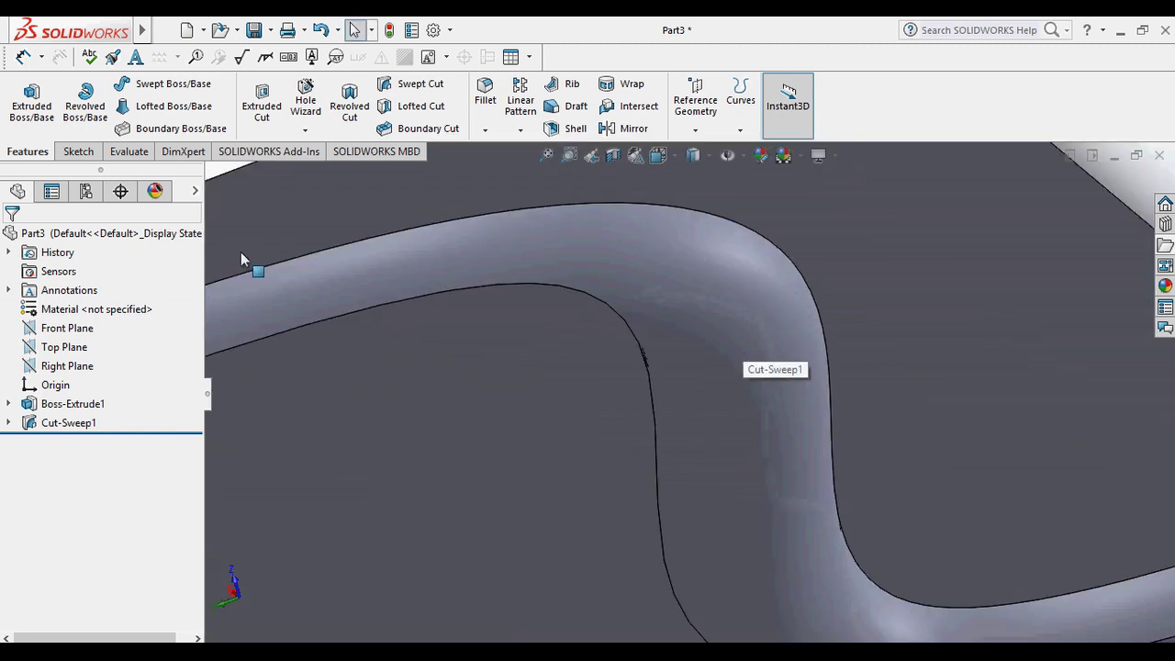
pyautogui.scroll(2, 462, 301)
pyautogui.moveTo(462, 302); pyautogui.dragTo(493, 586, button='middle')
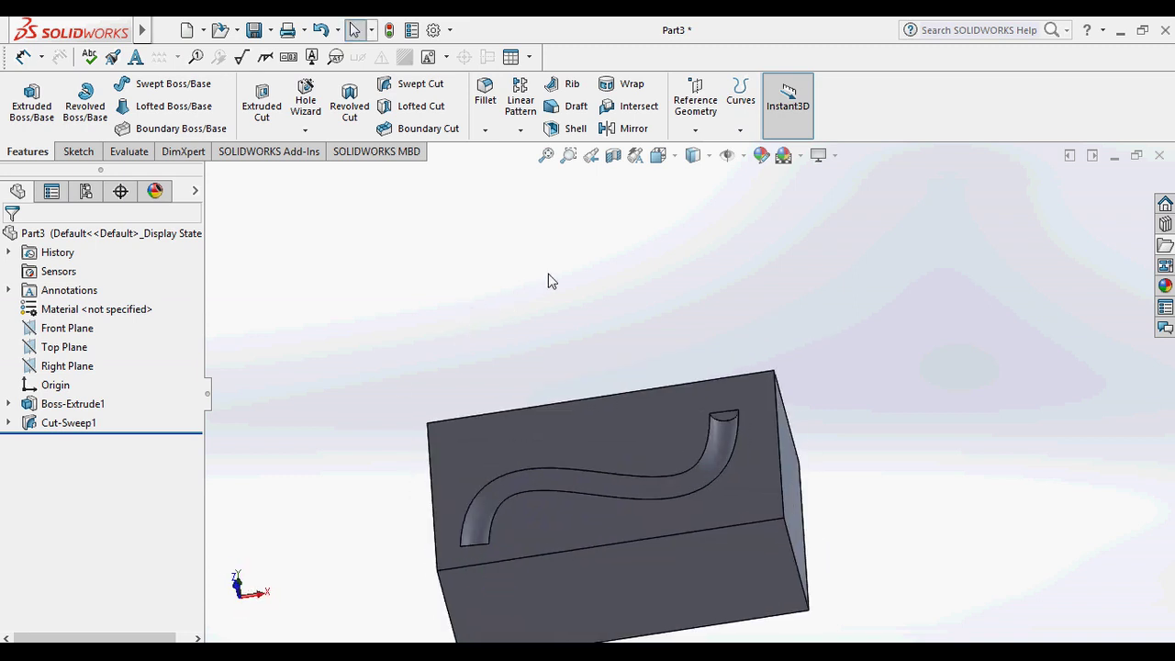
# Delete the swept cut feature while keeping its spline sketch
pyautogui.rightClick(69, 423)
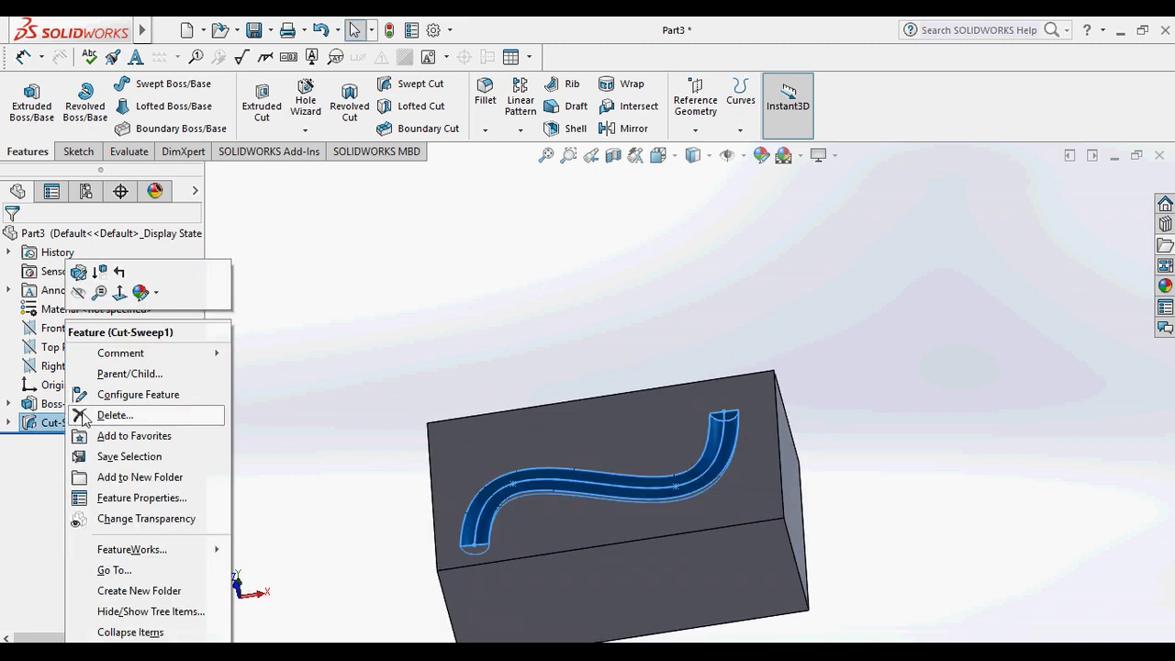
pyautogui.click(110, 415)
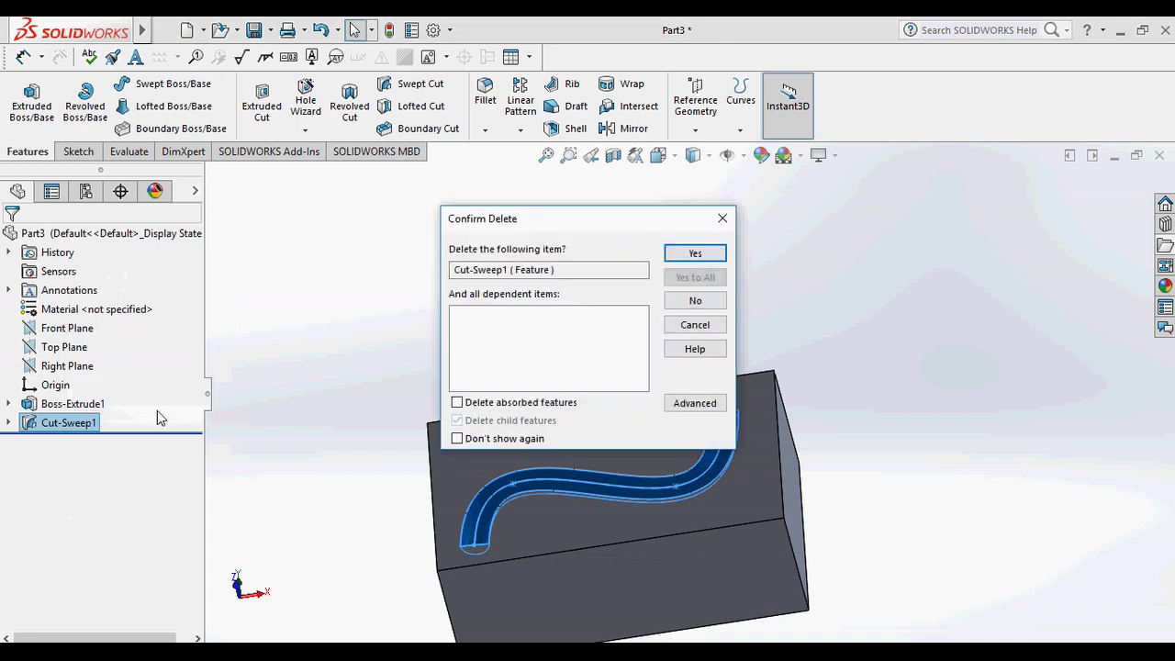
pyautogui.click(691, 255)
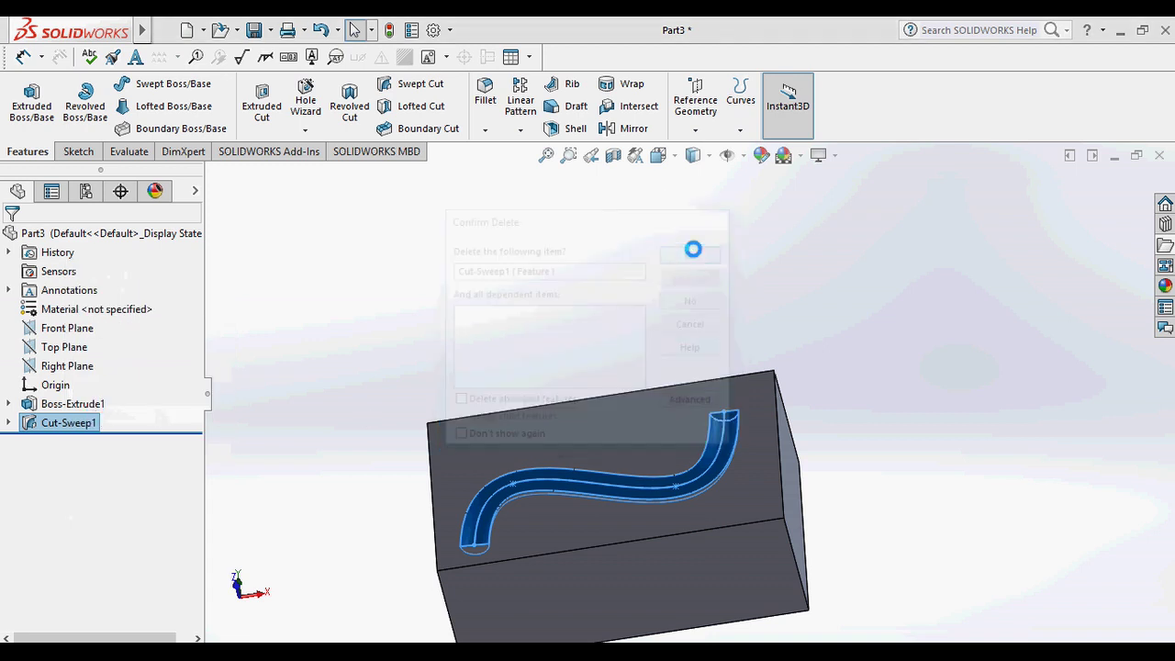
pyautogui.click(169, 85)
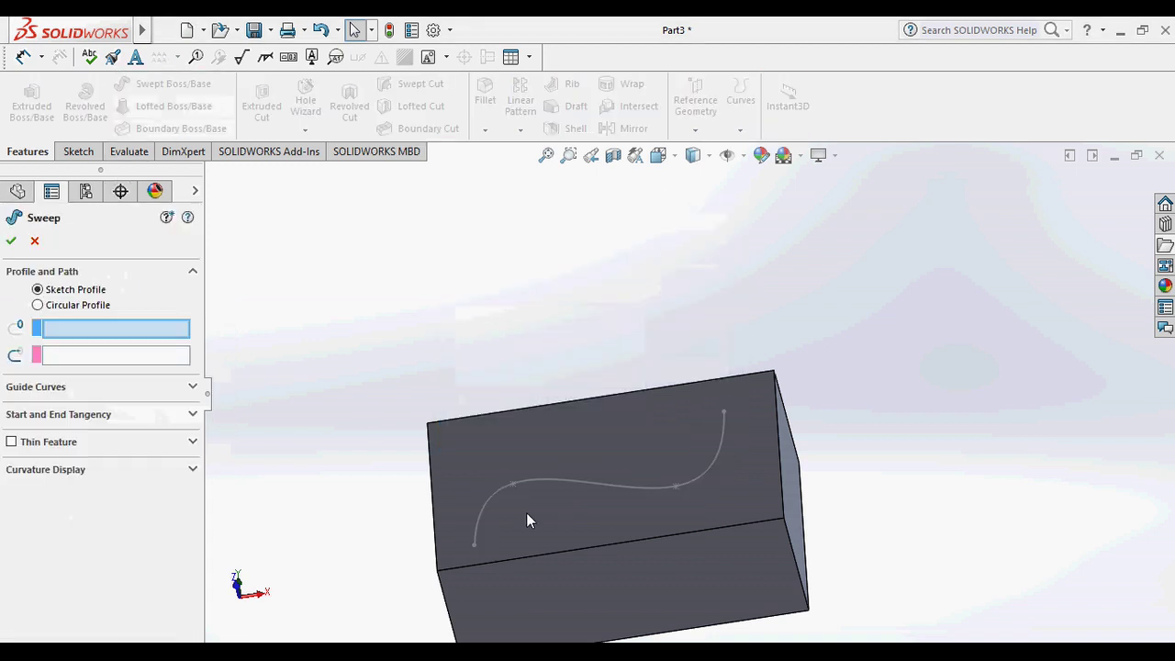
pyautogui.click(476, 521)
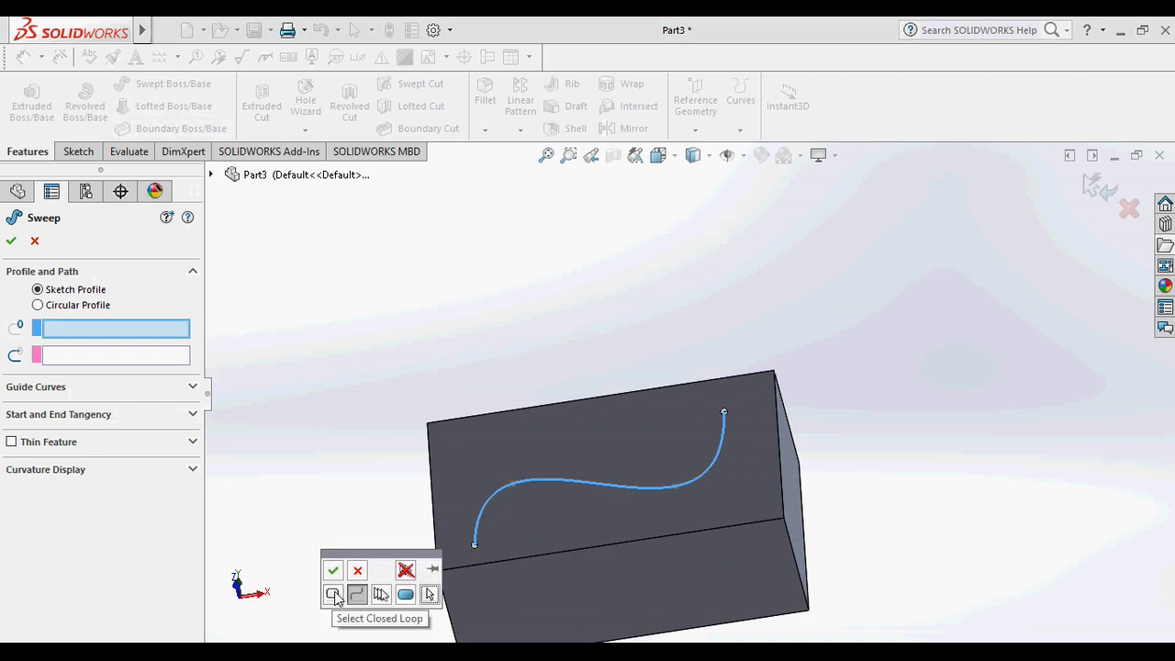
pyautogui.click(358, 571)
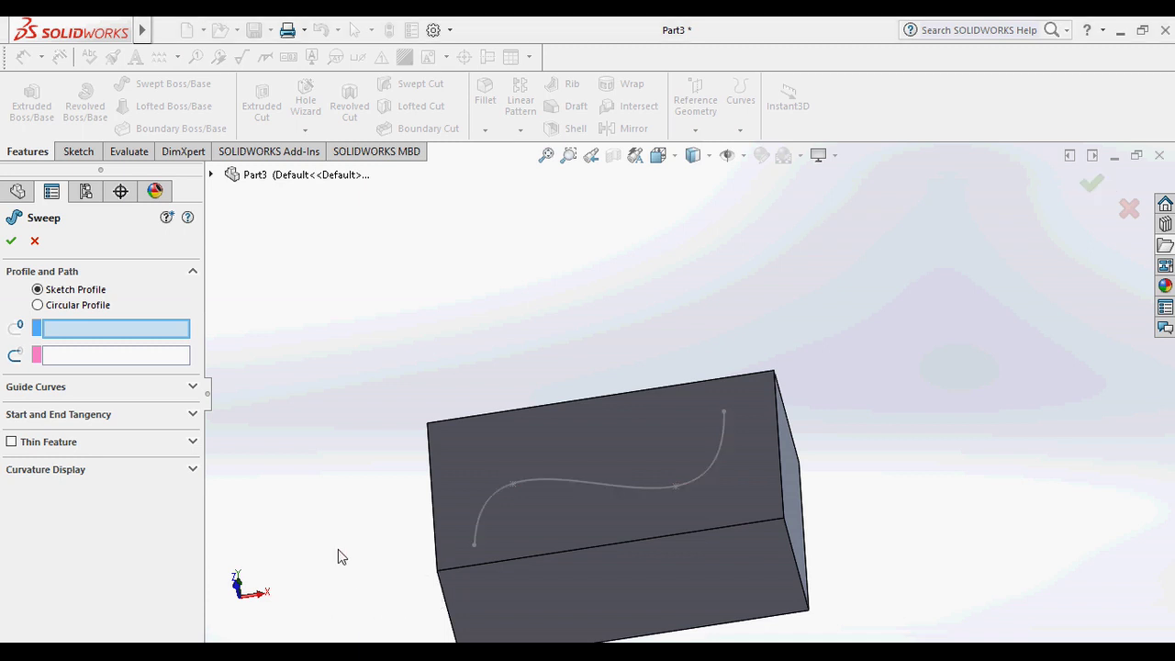
pyautogui.moveTo(496, 381); pyautogui.dragTo(488, 410, button='middle')
pyautogui.scroll(2, 593, 307)
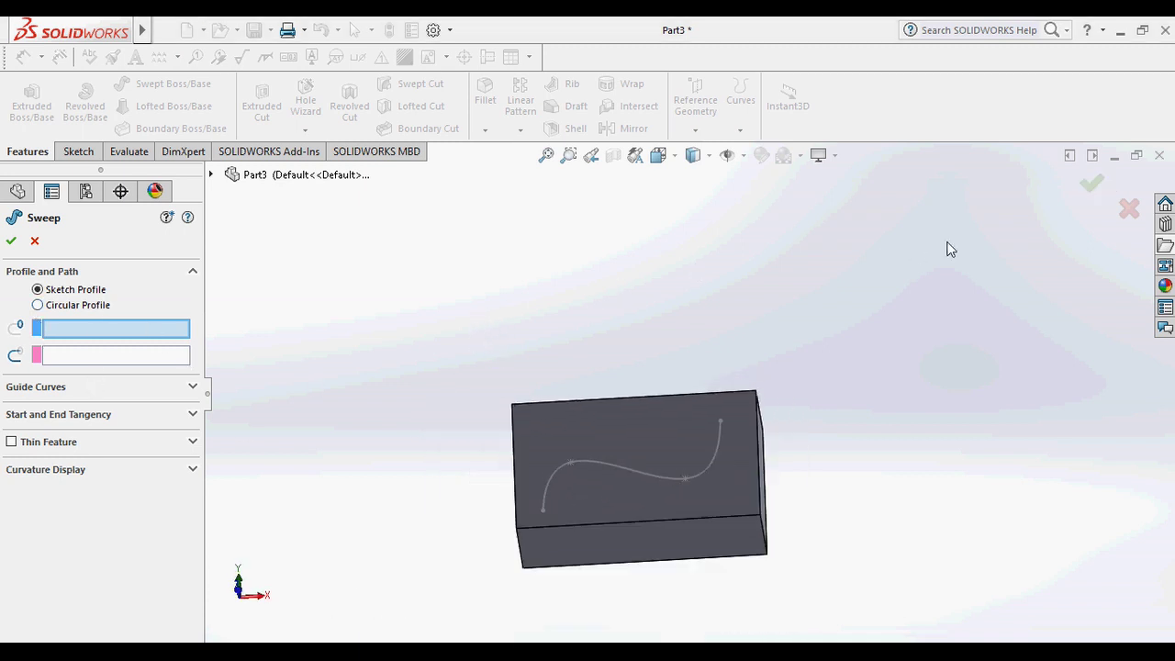
pyautogui.click(1129, 208)
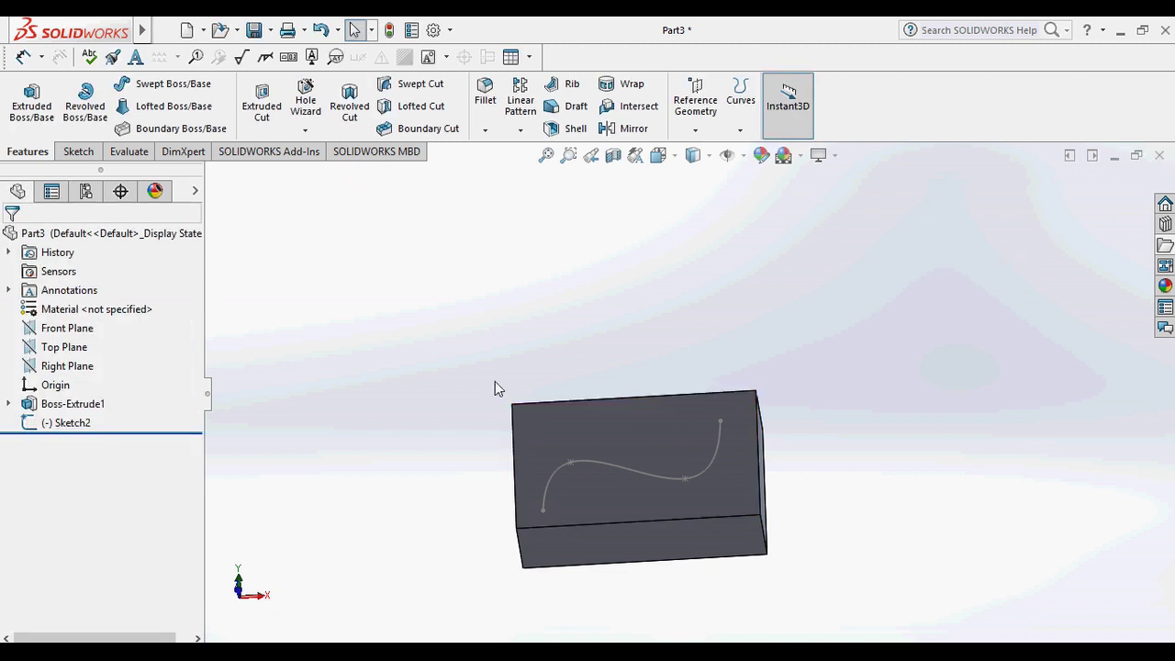
# Delete the extruded block together with the spline sketch on its face
pyautogui.rightClick(99, 411)
pyautogui.click(147, 415)
pyautogui.click(705, 254)
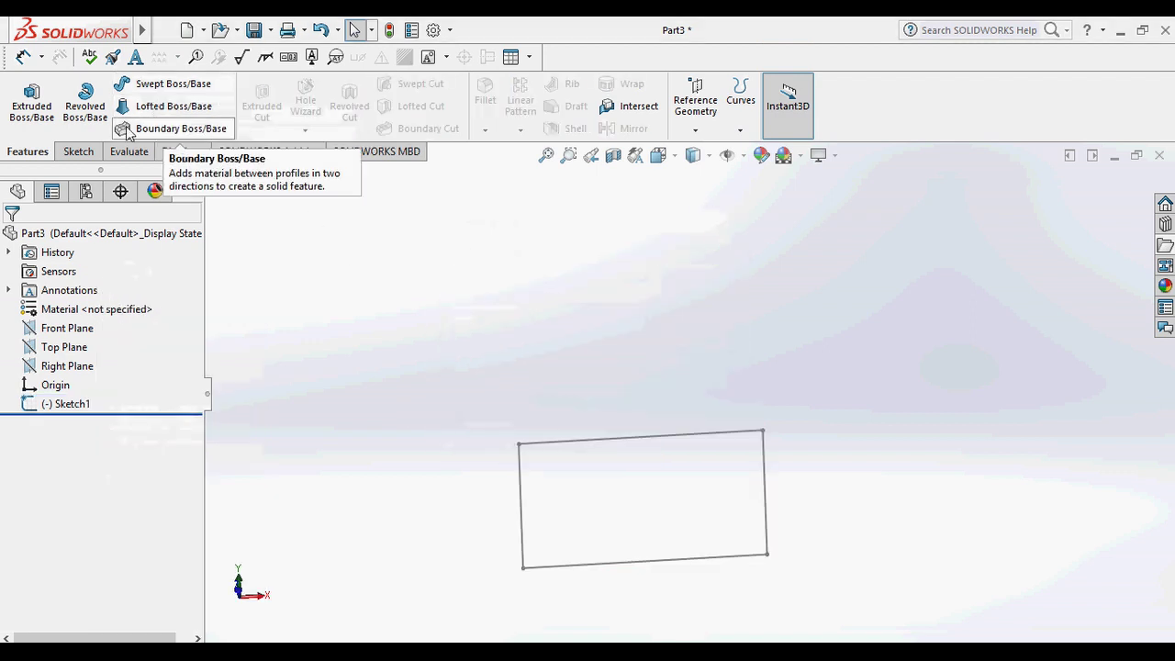
pyautogui.click(78, 152)
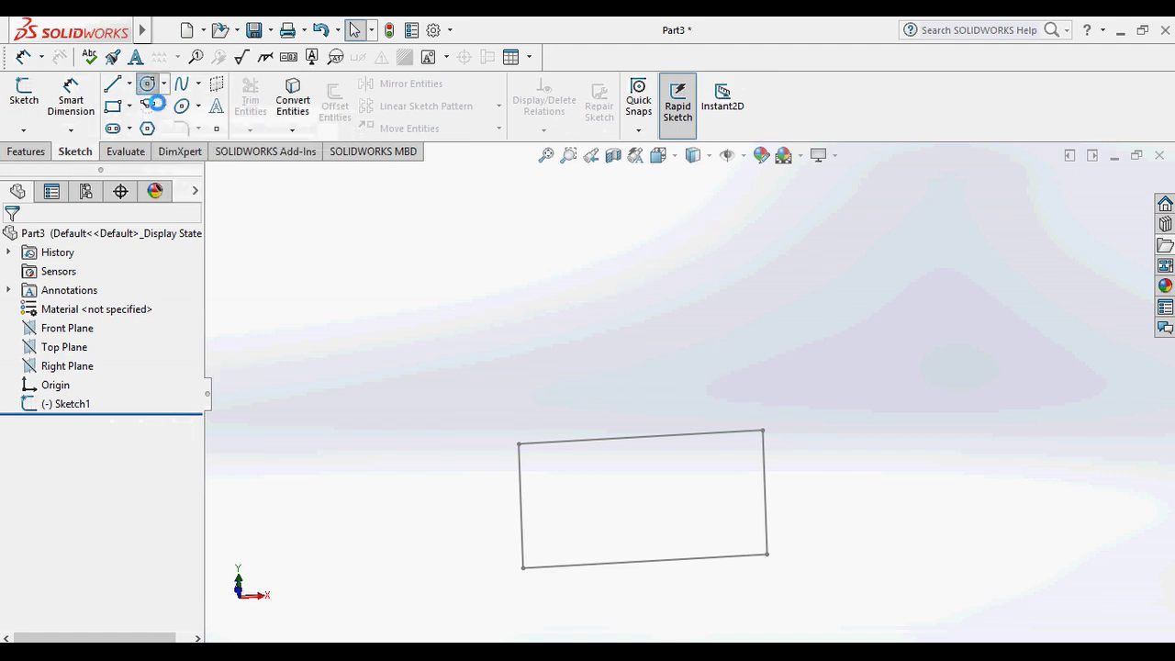
pyautogui.click(147, 84)
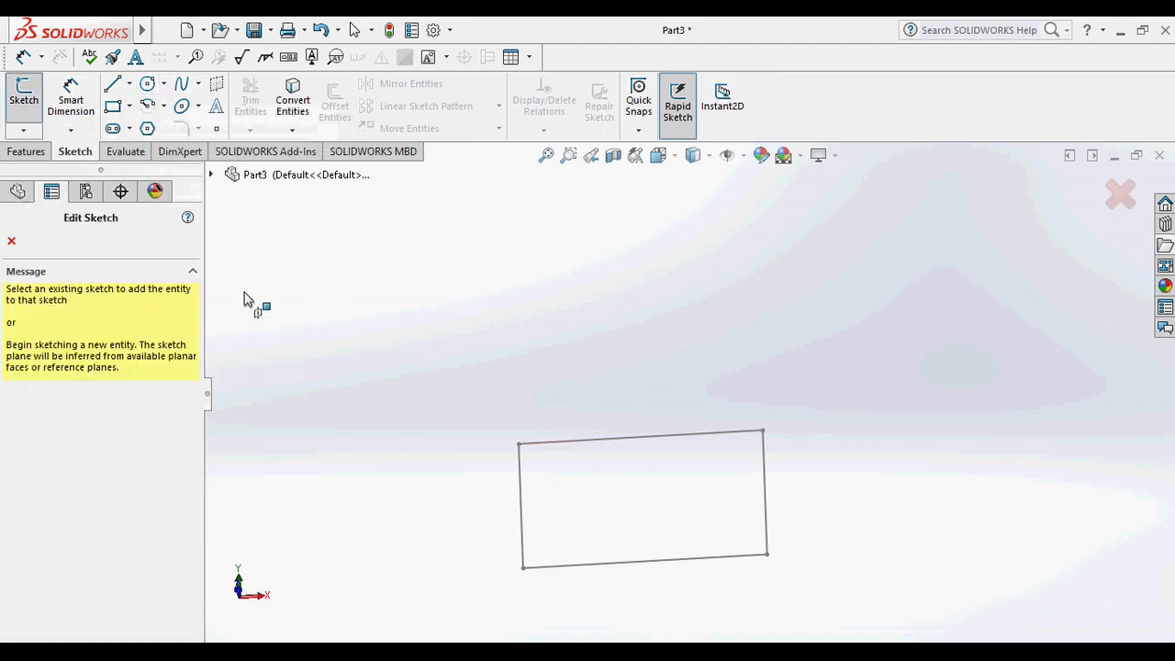
pyautogui.click(11, 241)
# Delete the remaining rectangle sketch to empty the part
pyautogui.rightClick(69, 404)
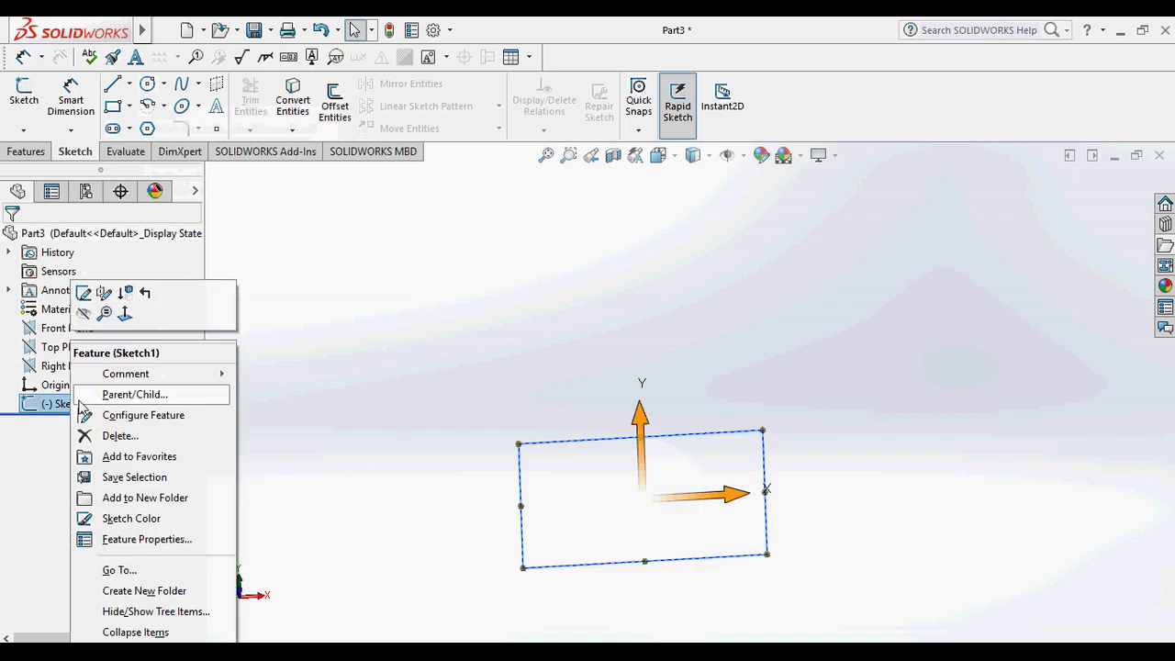
pyautogui.click(133, 435)
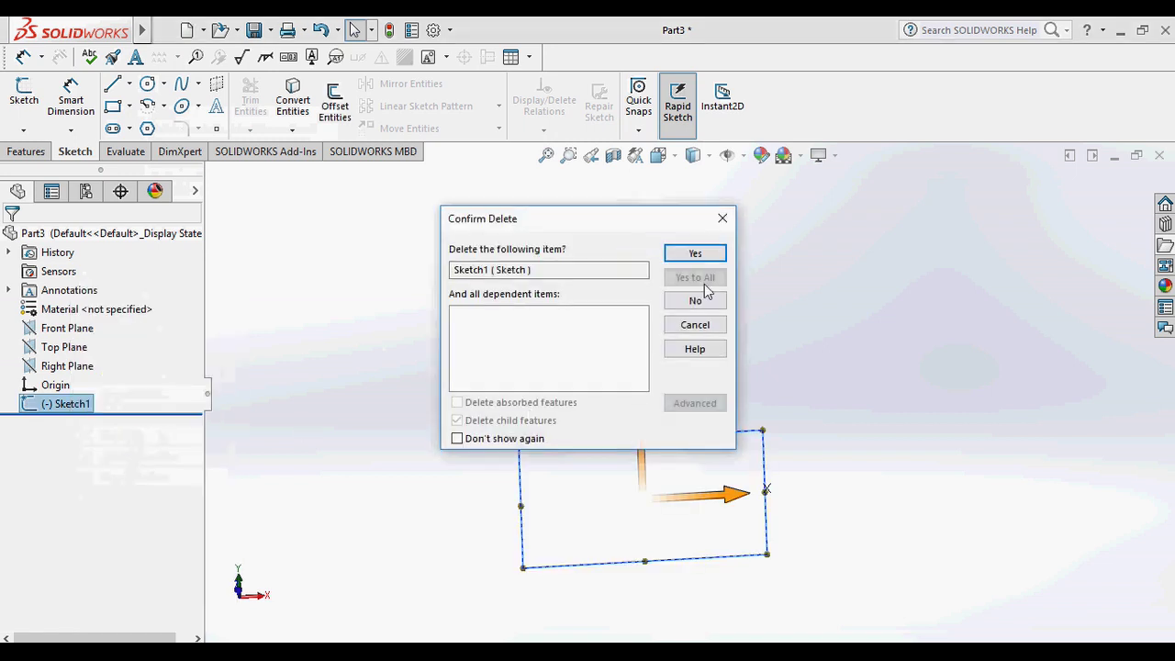
pyautogui.click(699, 254)
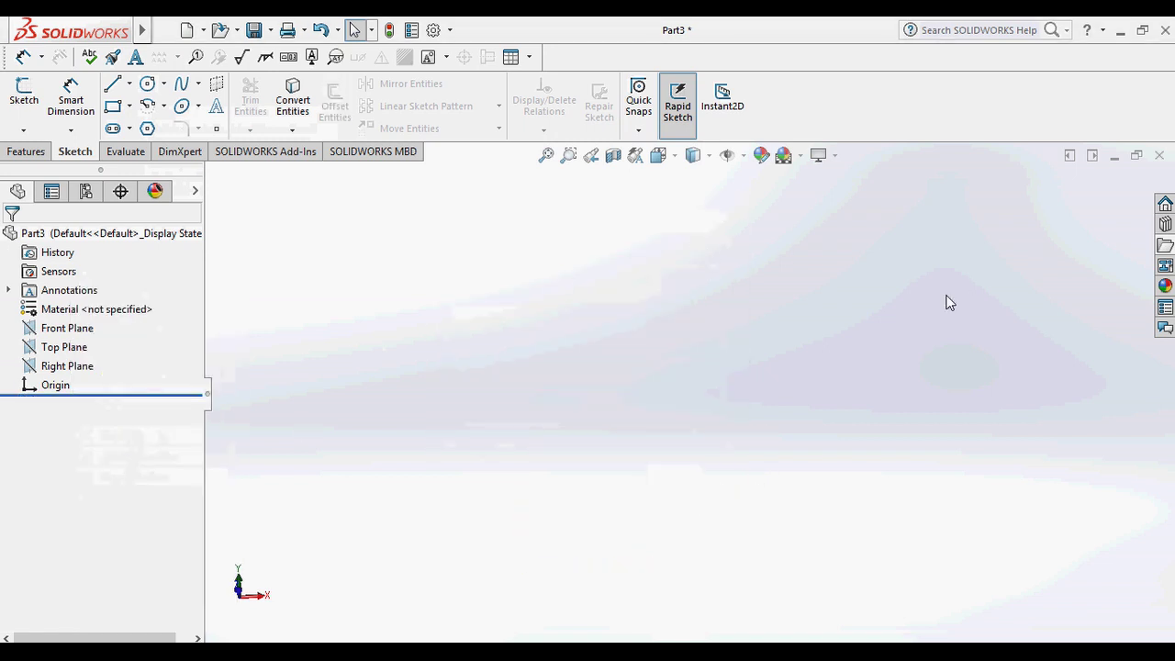
# Sketch a circle with a radius of about 20 mm on the Front Plane, centred on the origin
pyautogui.press('space')
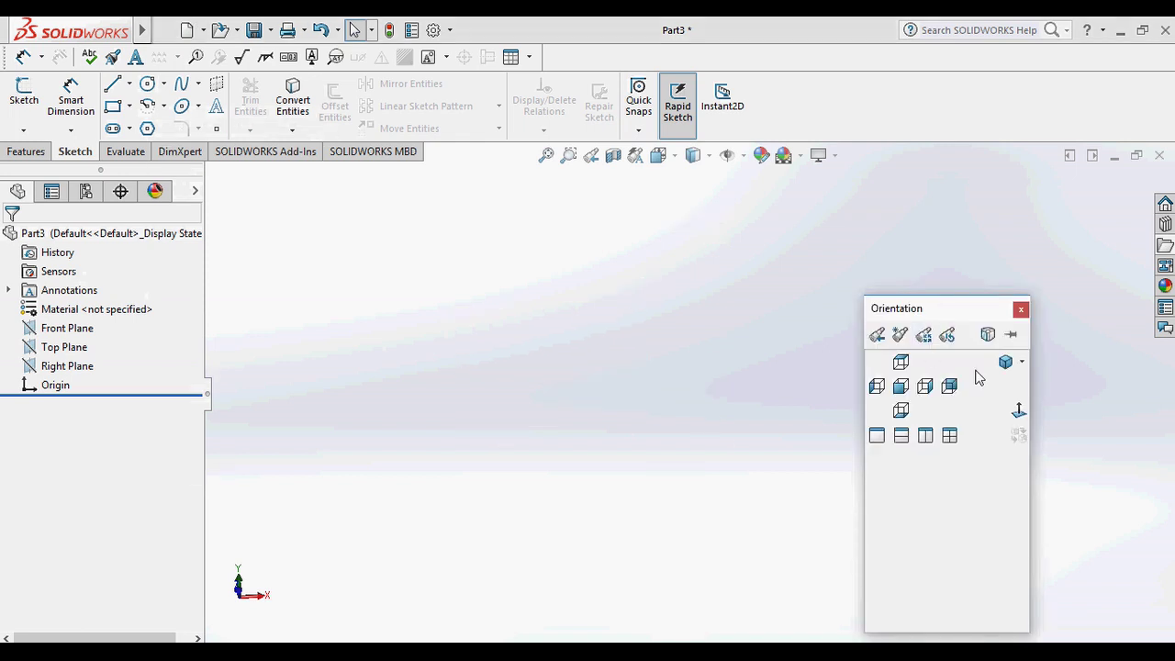
pyautogui.click(1019, 413)
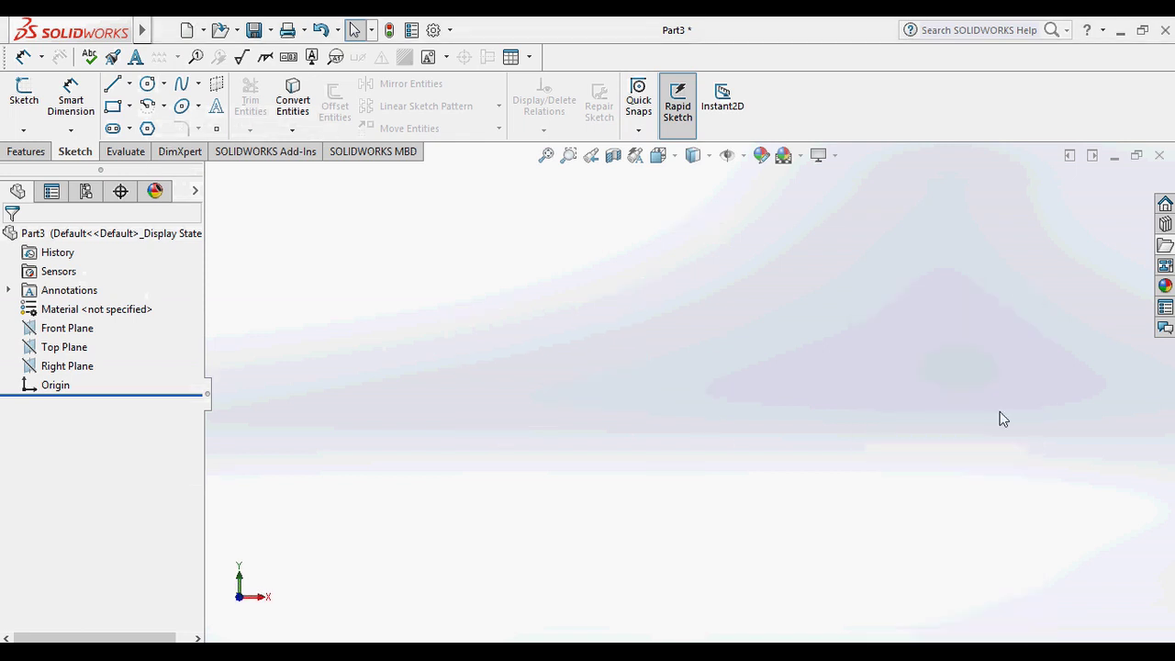
pyautogui.click(148, 92)
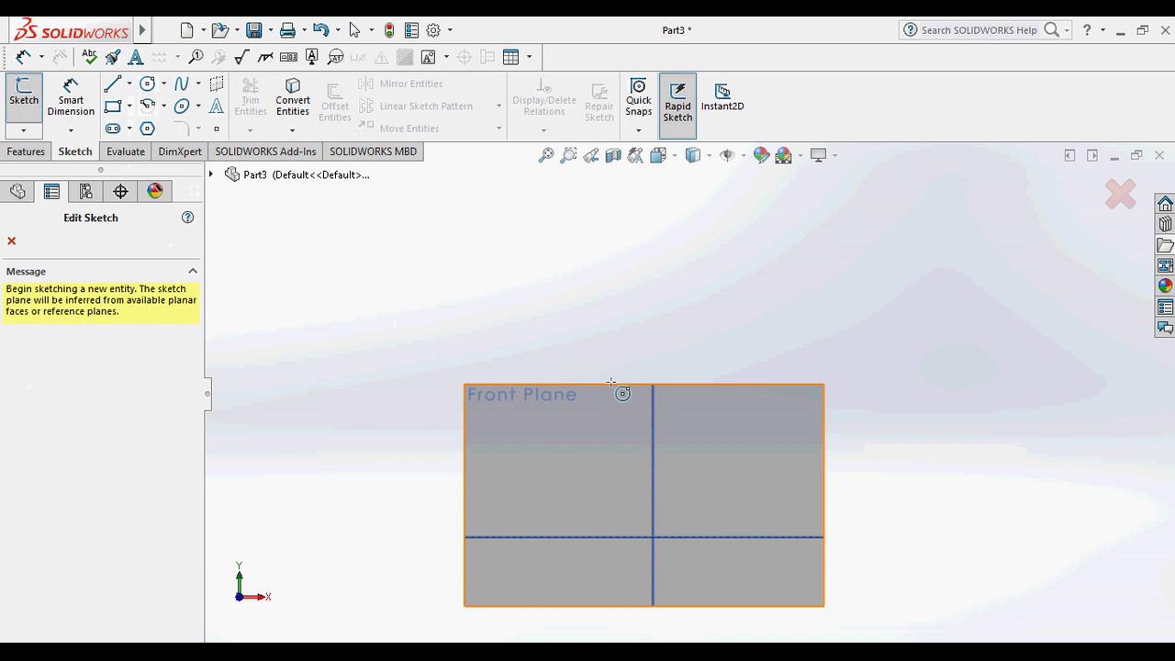
pyautogui.click(611, 381)
pyautogui.click(610, 381)
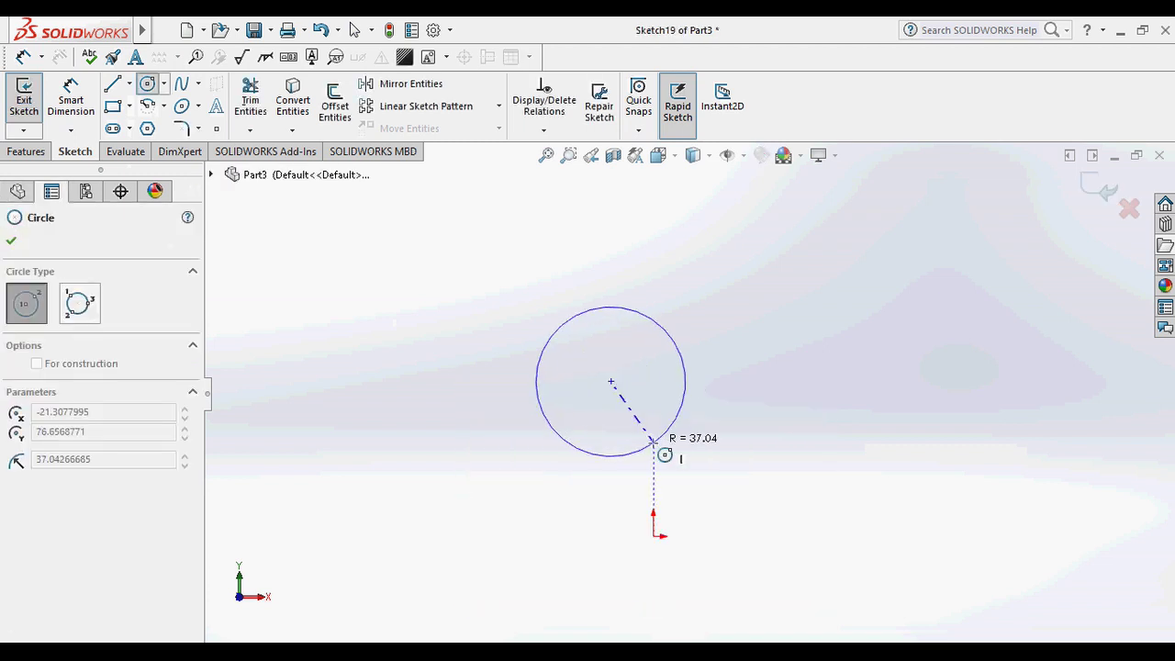
pyautogui.press('Escape')
pyautogui.click(655, 539)
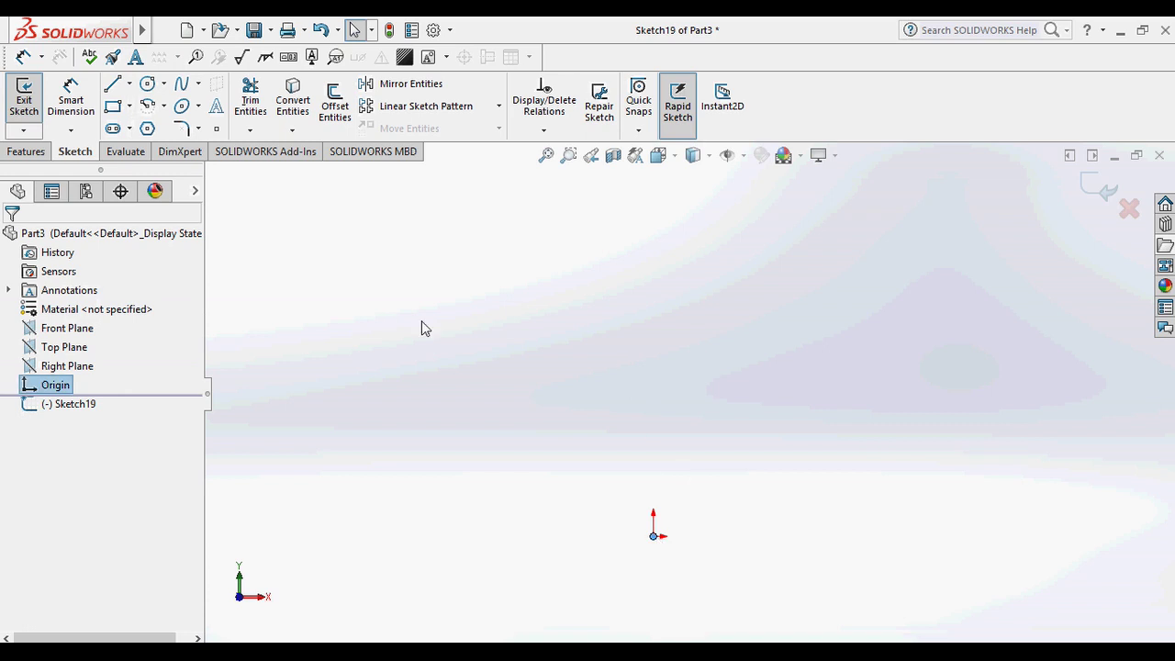
pyautogui.click(147, 84)
pyautogui.click(654, 537)
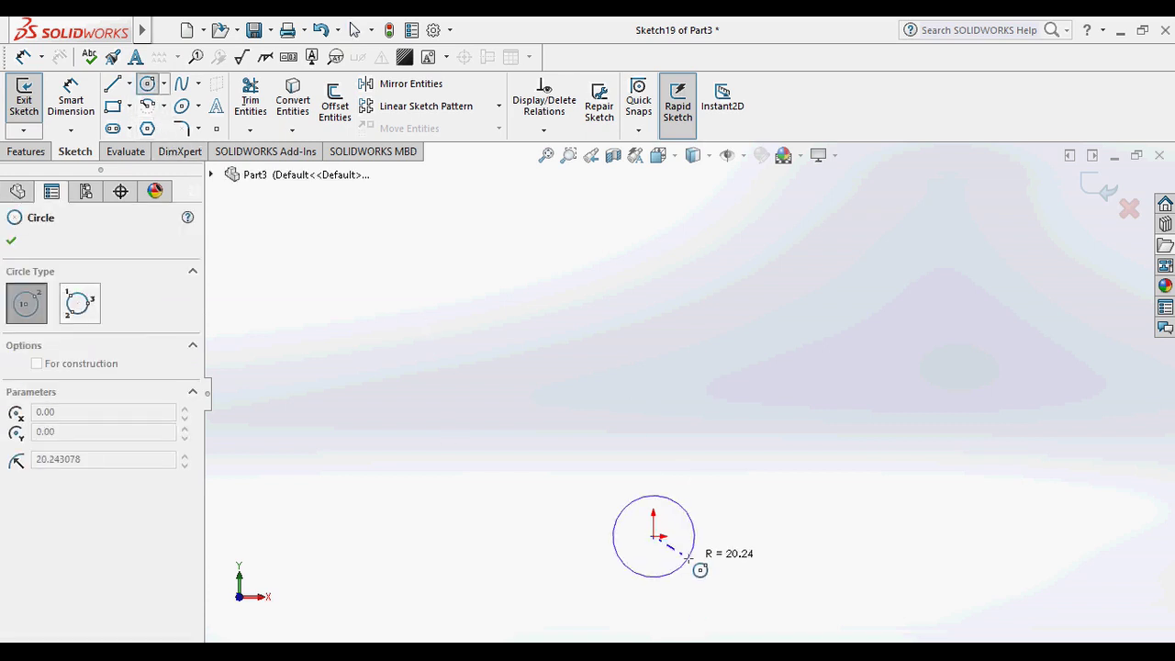
pyautogui.click(688, 557)
pyautogui.press('Escape')
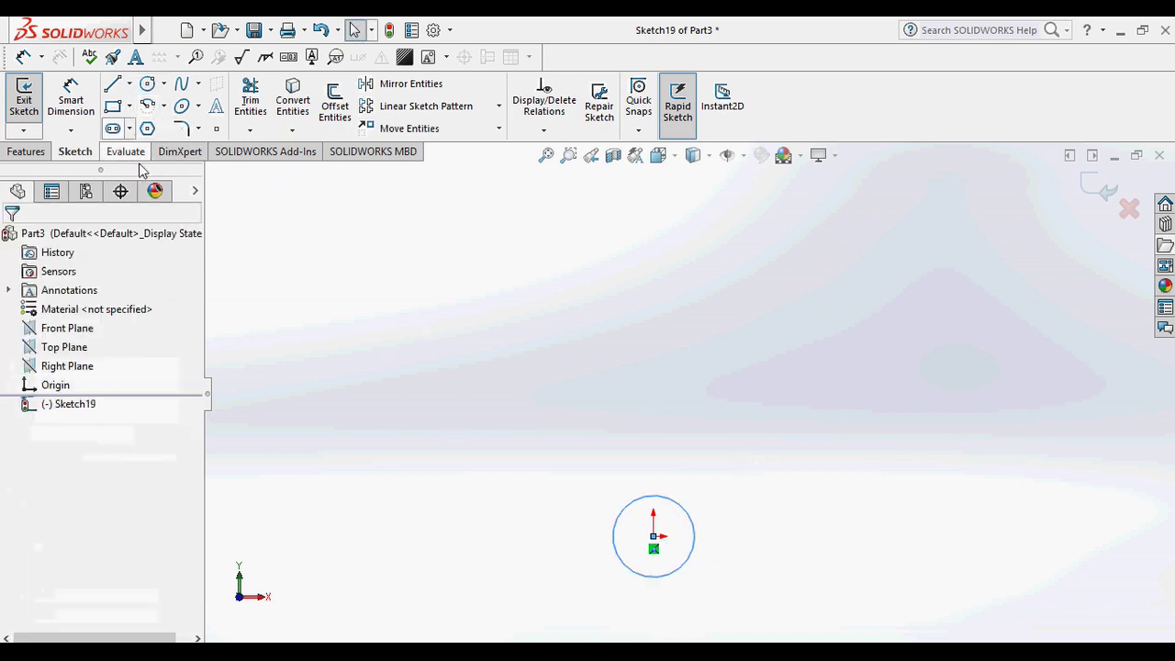
# Dimension the circle's diameter as 10 mm and exit the sketch
pyautogui.click(70, 97)
pyautogui.click(680, 505)
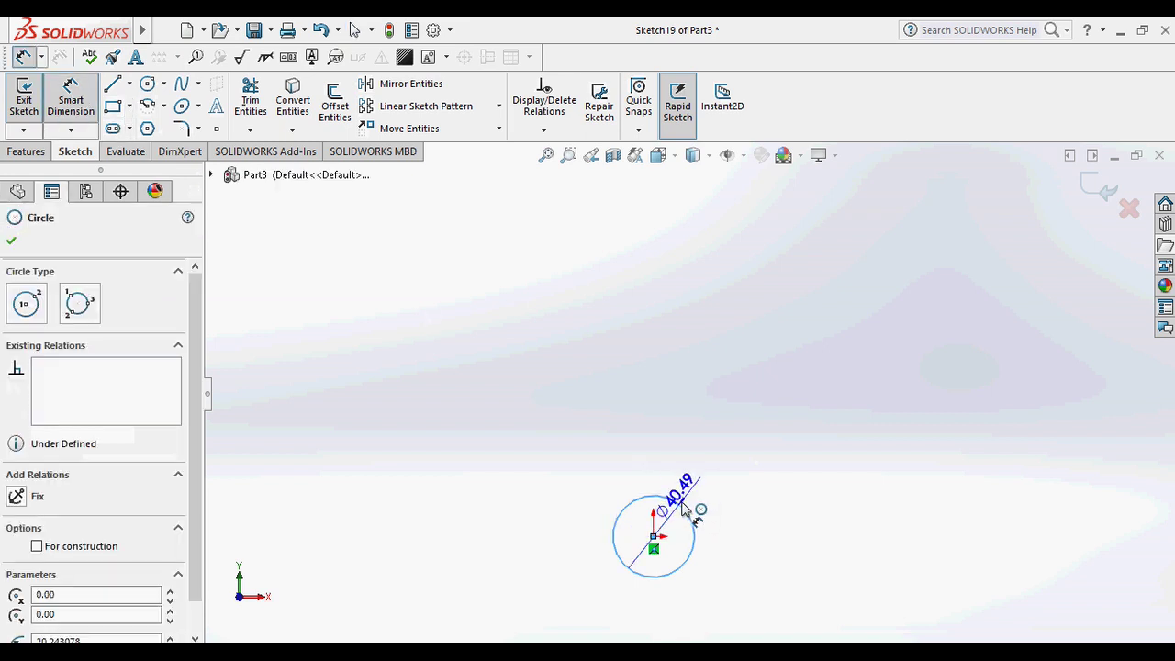
pyautogui.click(702, 480)
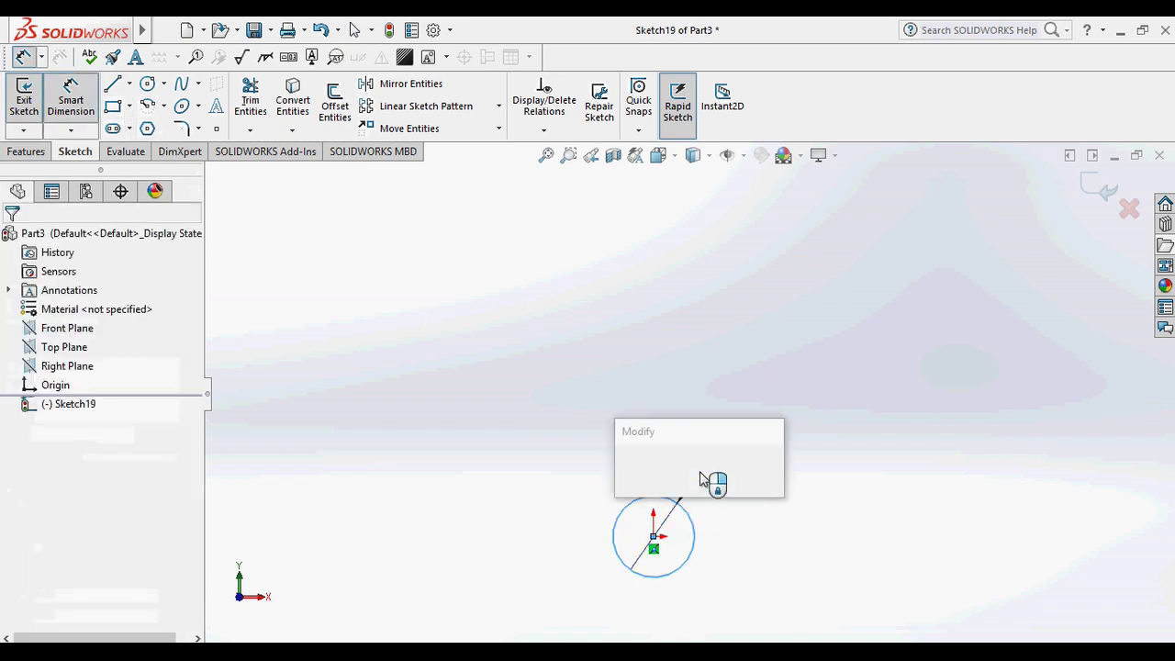
pyautogui.write('0')
pyautogui.press('Return')
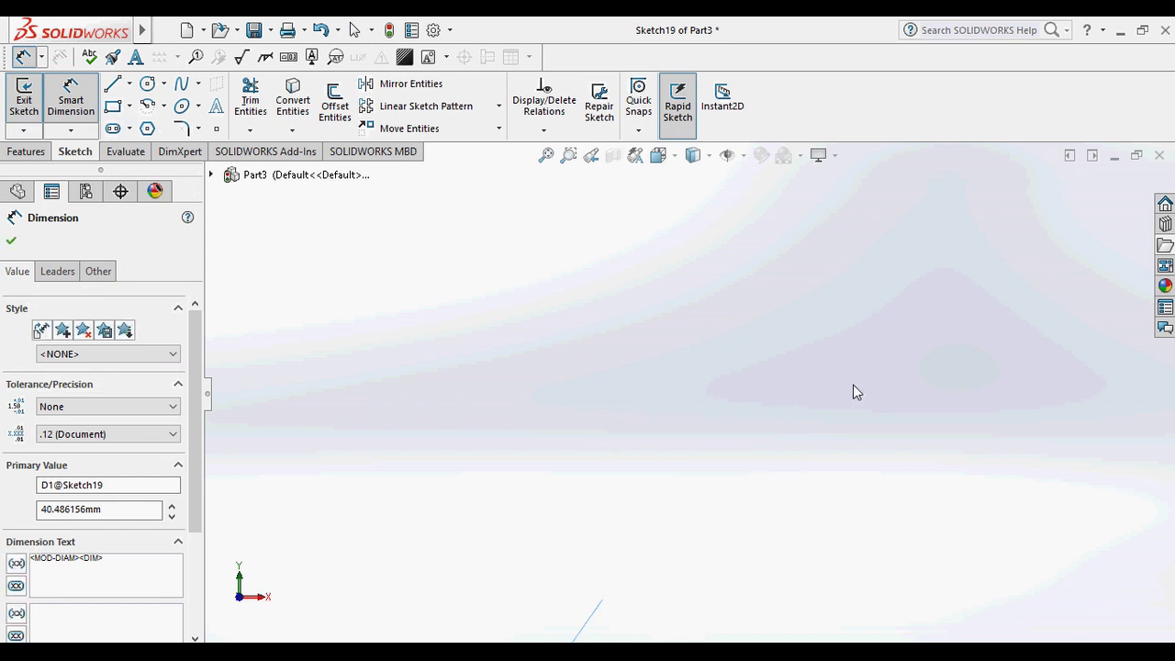
pyautogui.scroll(-1, 620, 557)
pyautogui.scroll(-7, 631, 507)
pyautogui.press('Escape')
pyautogui.scroll(3, 636, 450)
pyautogui.press('Escape')
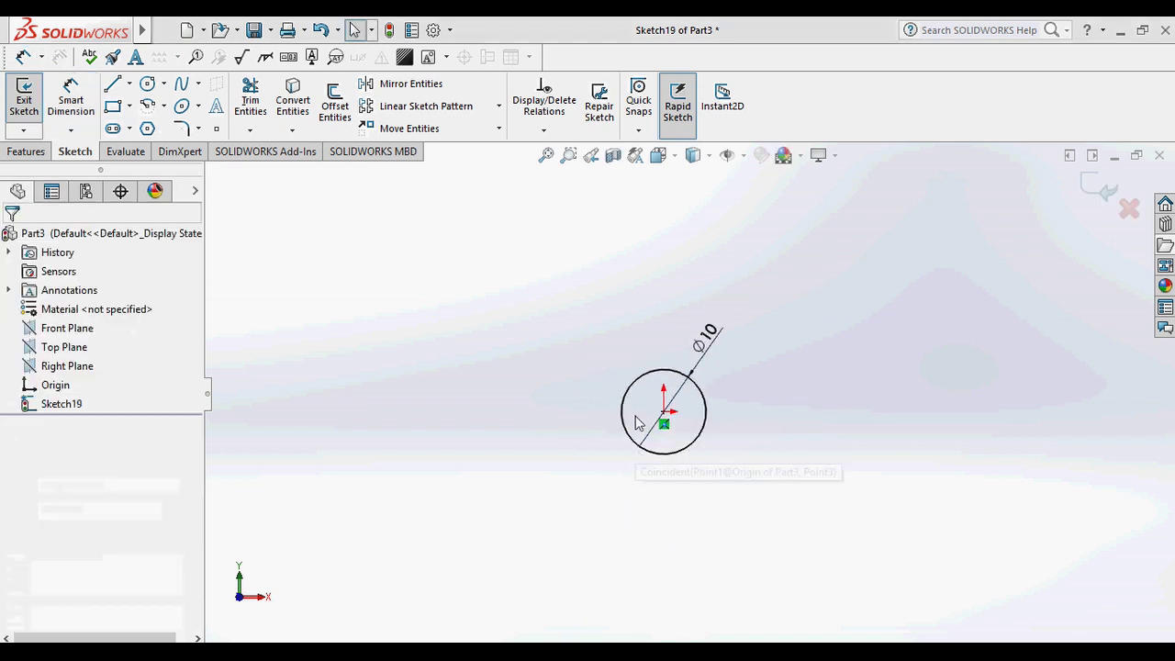
pyautogui.scroll(3, 637, 378)
pyautogui.moveTo(637, 386); pyautogui.dragTo(658, 270, button='middle')
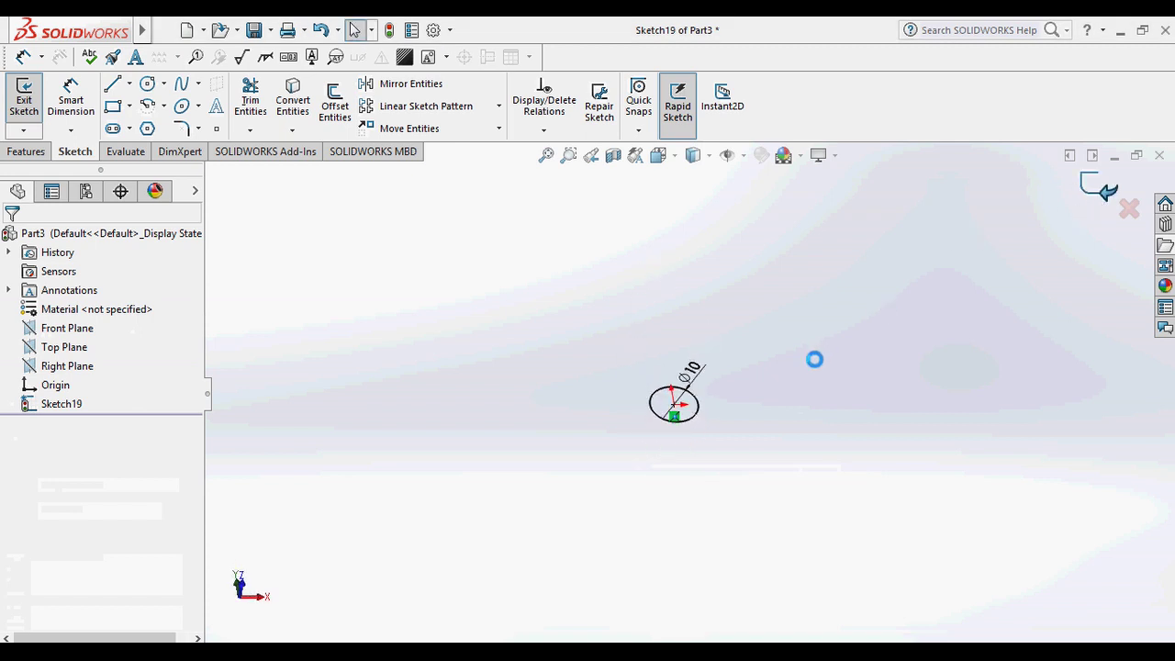
pyautogui.scroll(-2, 703, 377)
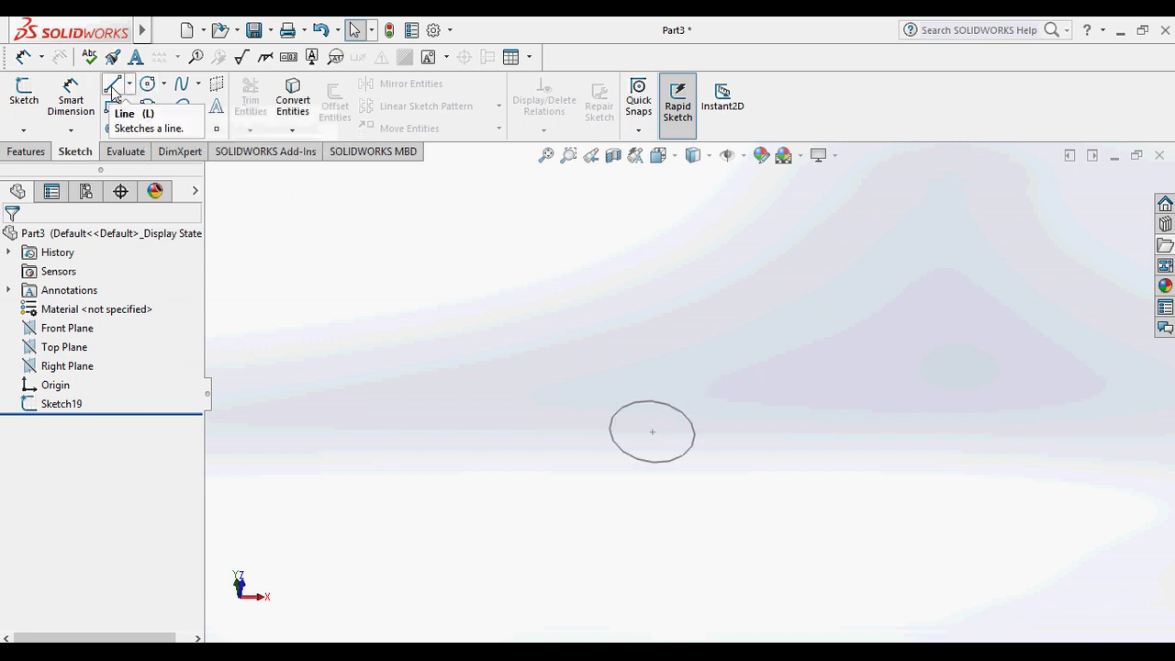
# Start a line sketch on the Top Plane for the sweep path
pyautogui.click(113, 83)
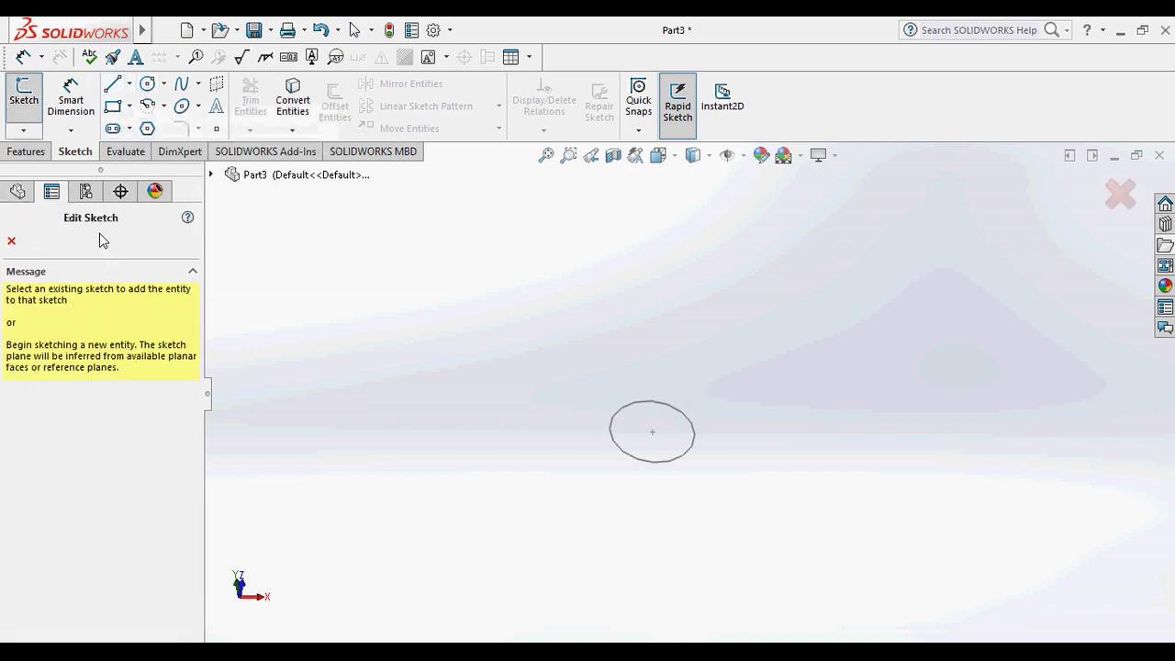
pyautogui.click(1121, 192)
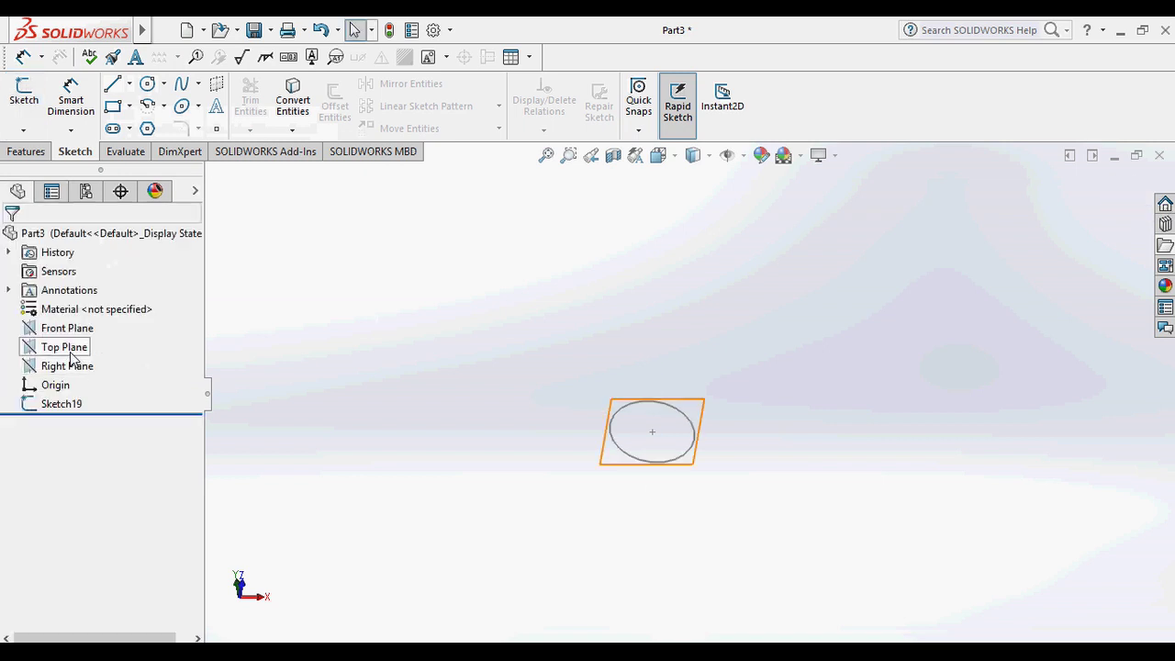
pyautogui.moveTo(520, 432); pyautogui.dragTo(541, 344, button='middle')
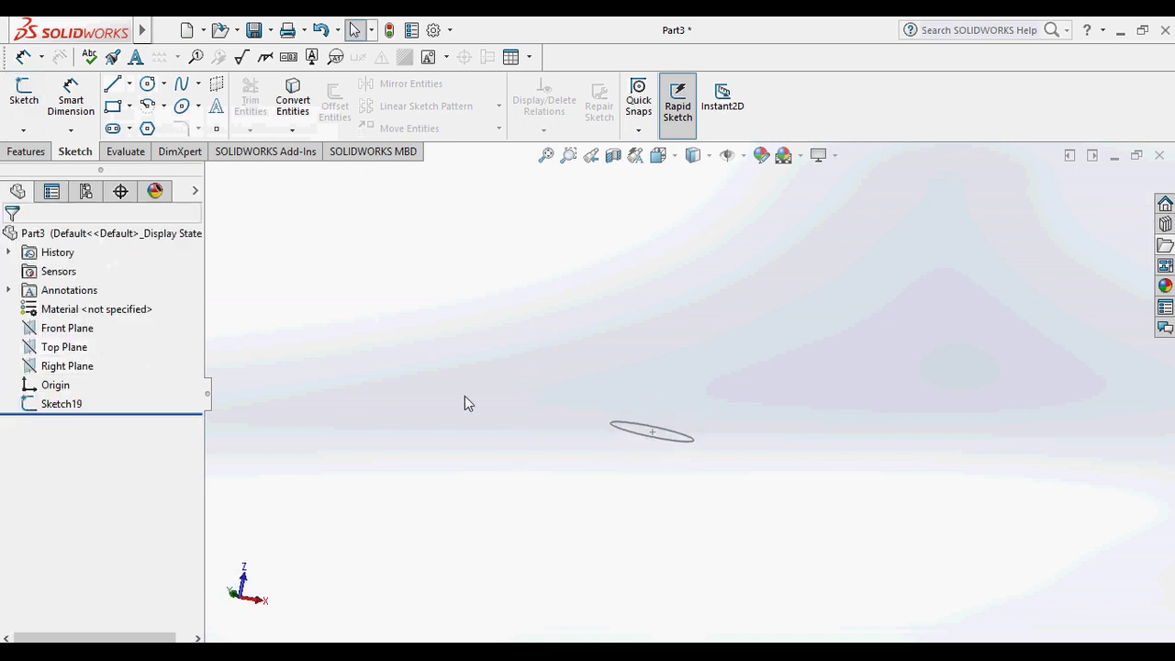
pyautogui.click(86, 346)
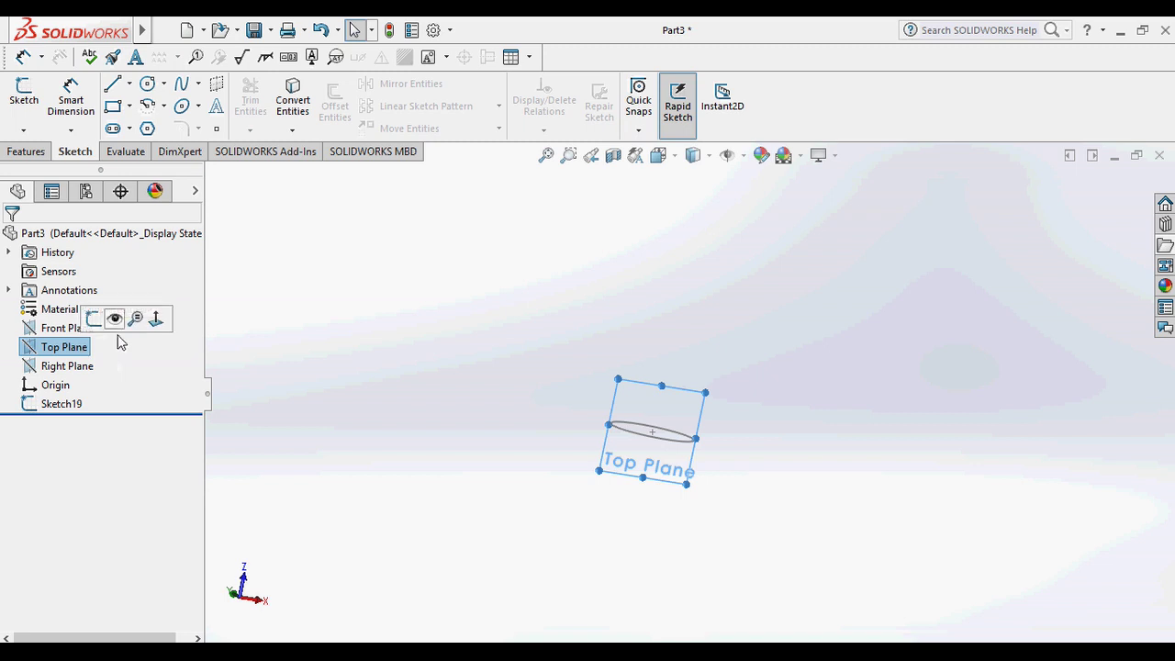
pyautogui.click(112, 83)
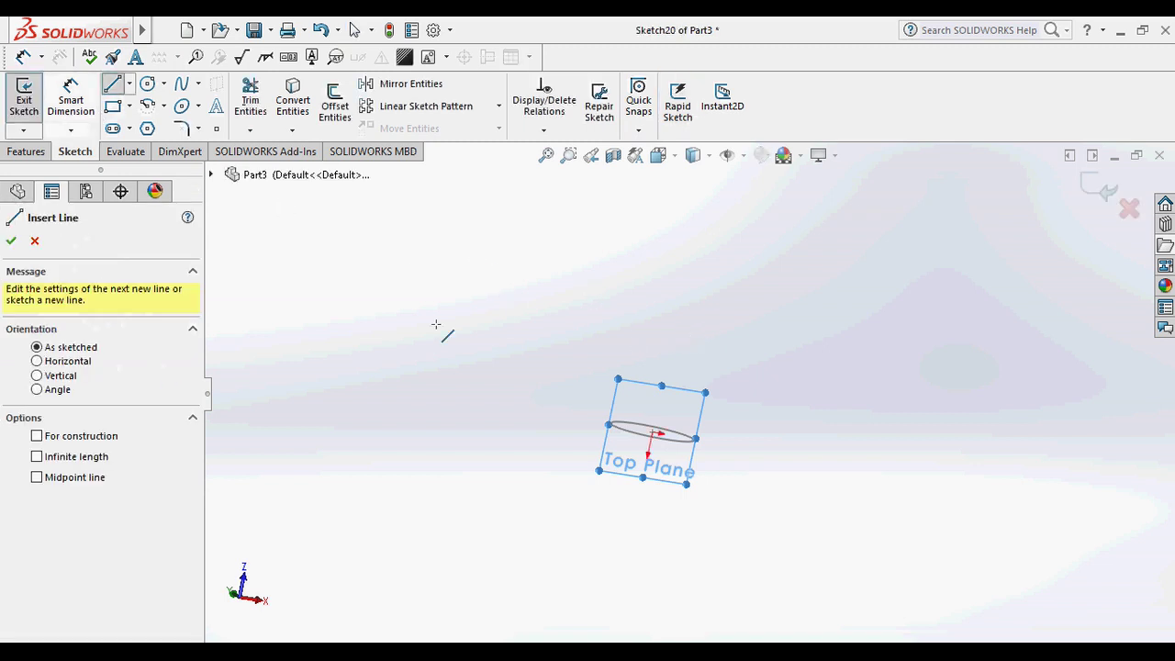
pyautogui.moveTo(913, 292); pyautogui.dragTo(613, 522, button='middle')
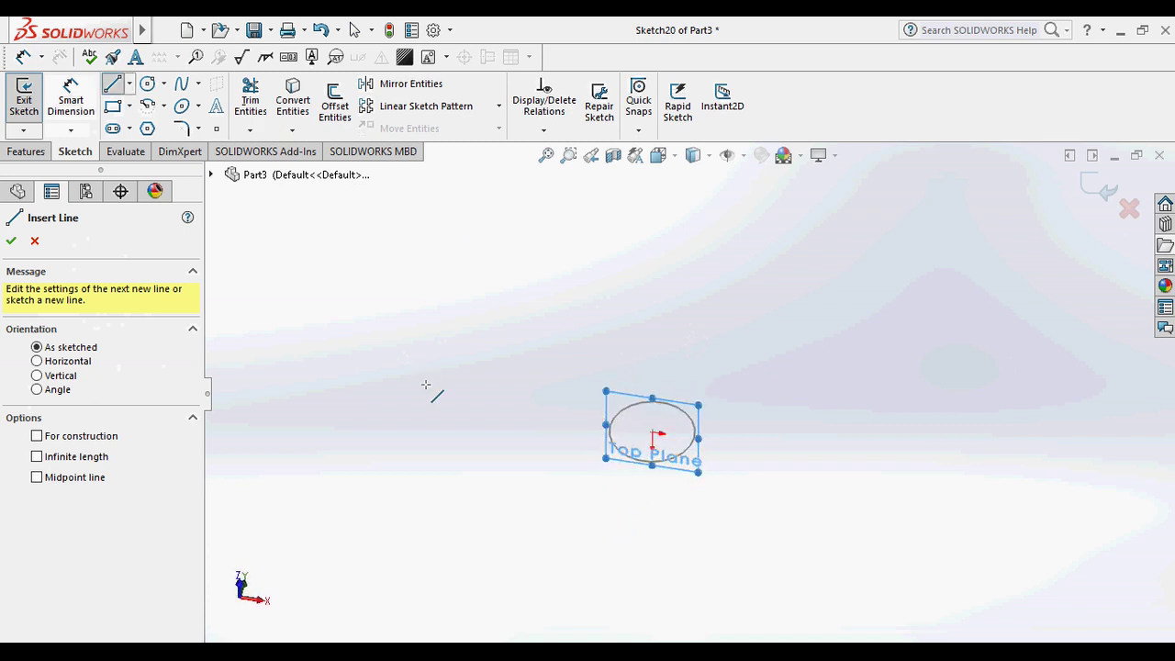
pyautogui.click(66, 377)
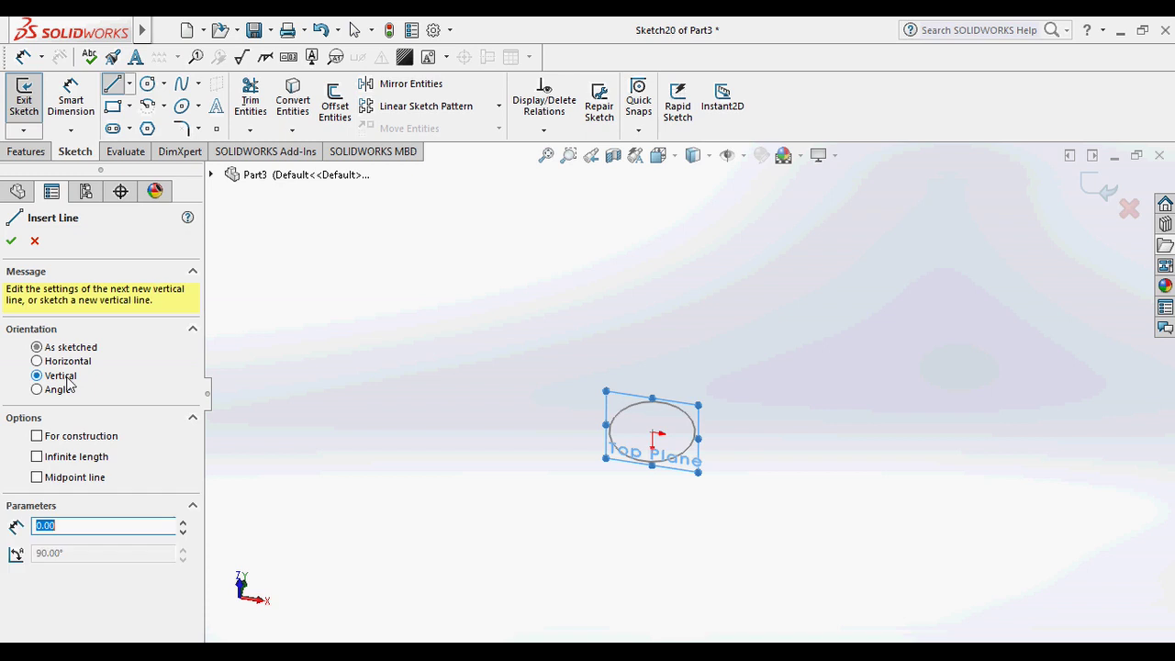
pyautogui.press('BackSpace')
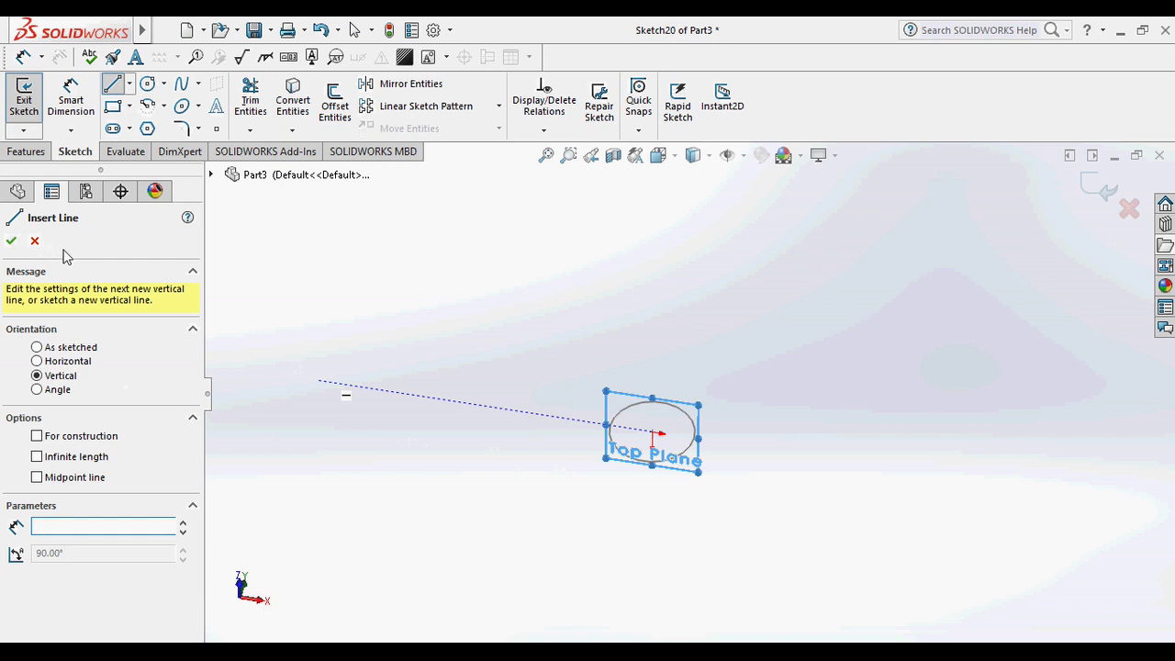
pyautogui.click(35, 240)
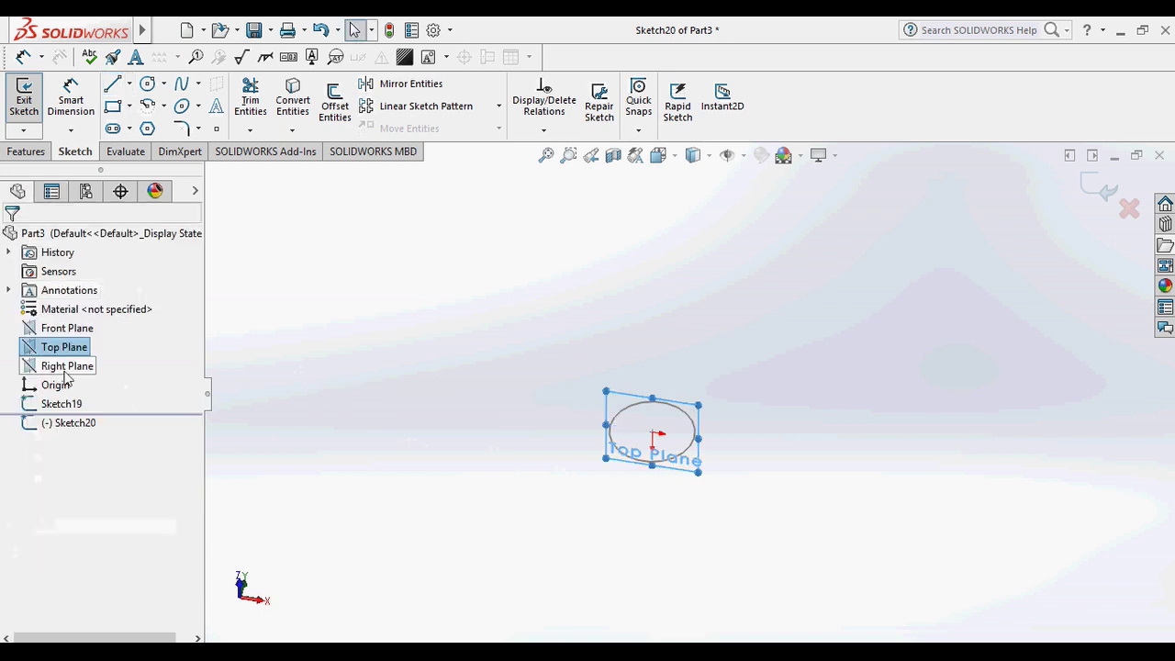
# Sketch a three-segment open path from the origin: a vertical line, a diagonal and a flatter end line, and exit the sketch
pyautogui.click(112, 83)
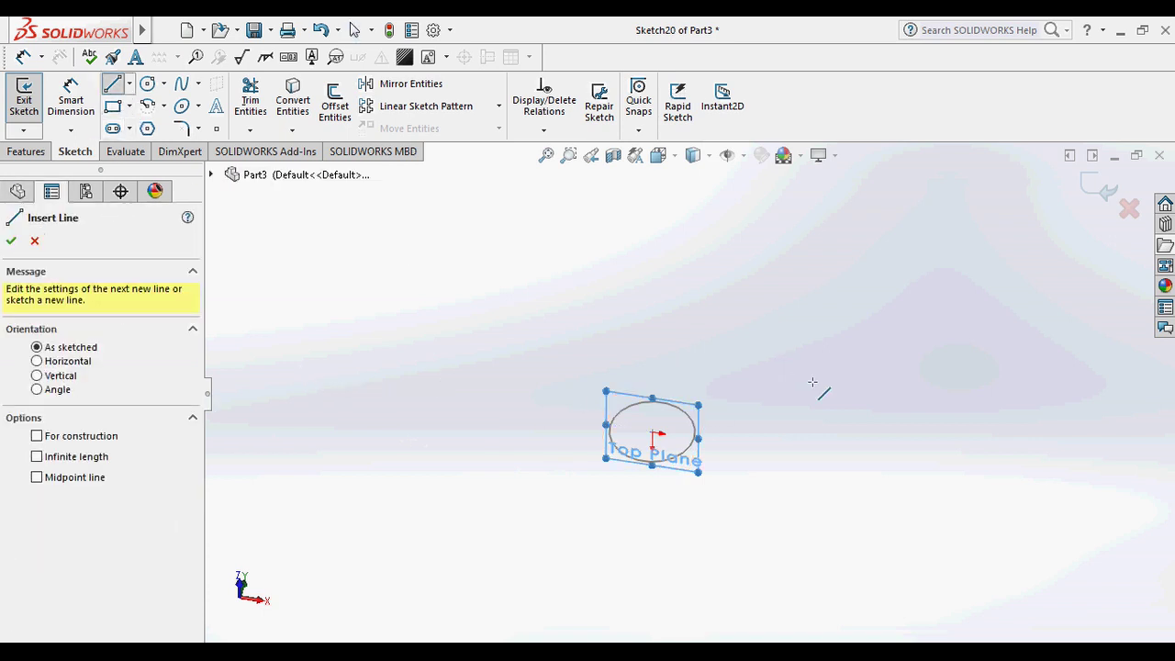
pyautogui.click(653, 433)
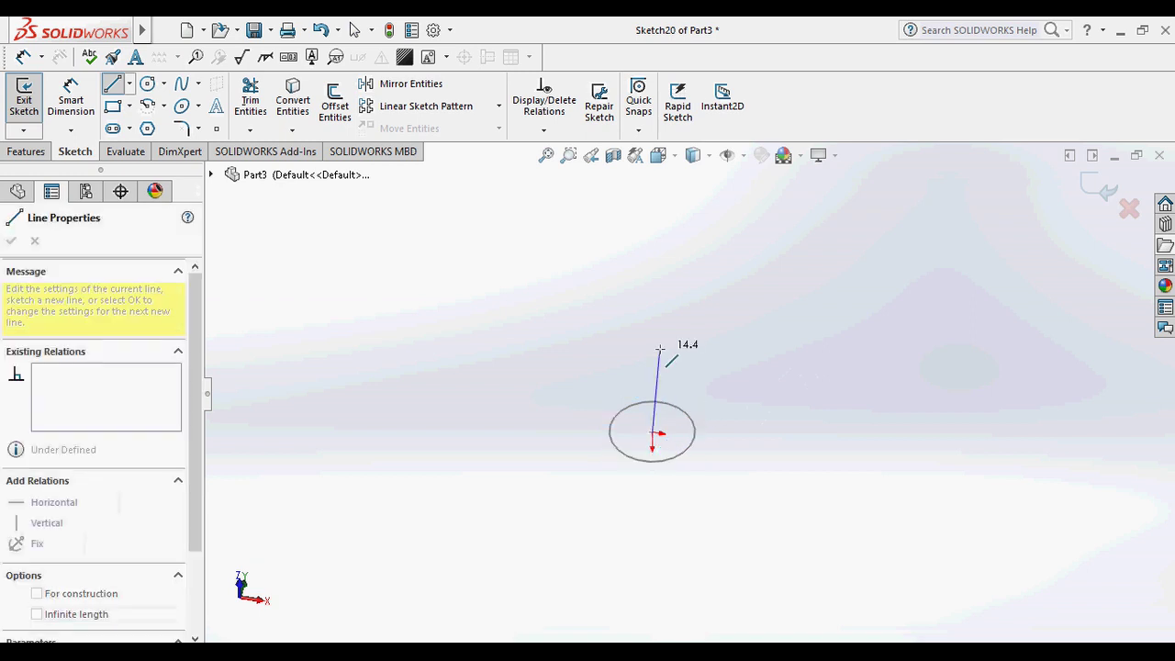
pyautogui.click(652, 276)
pyautogui.scroll(3, 680, 404)
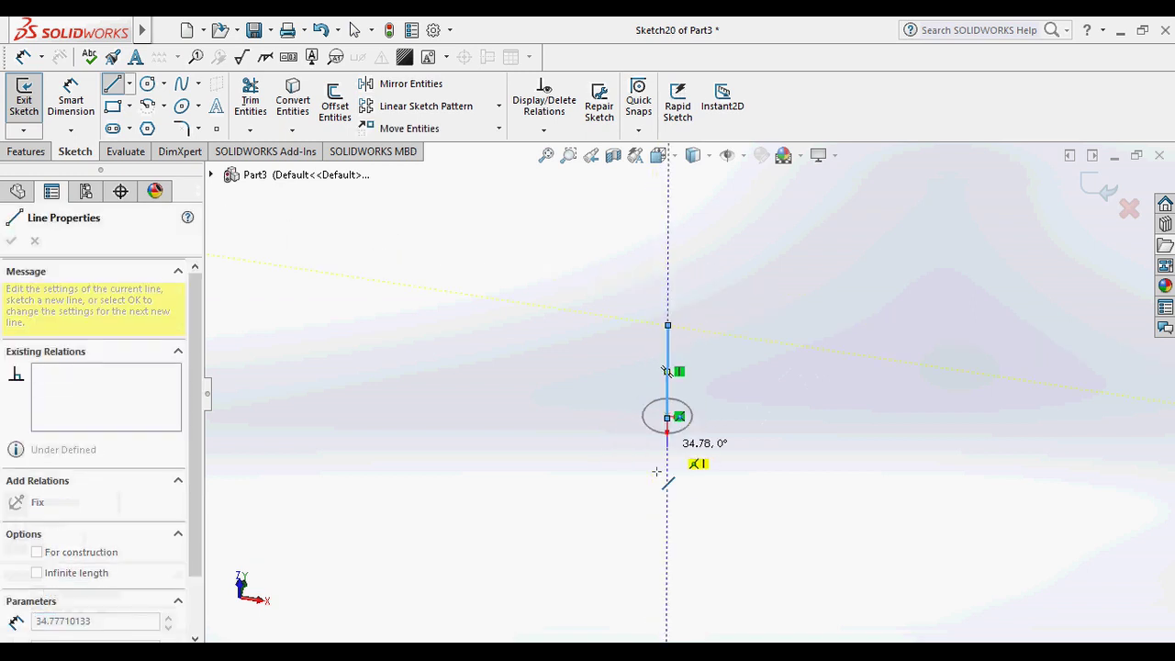
pyautogui.click(775, 254)
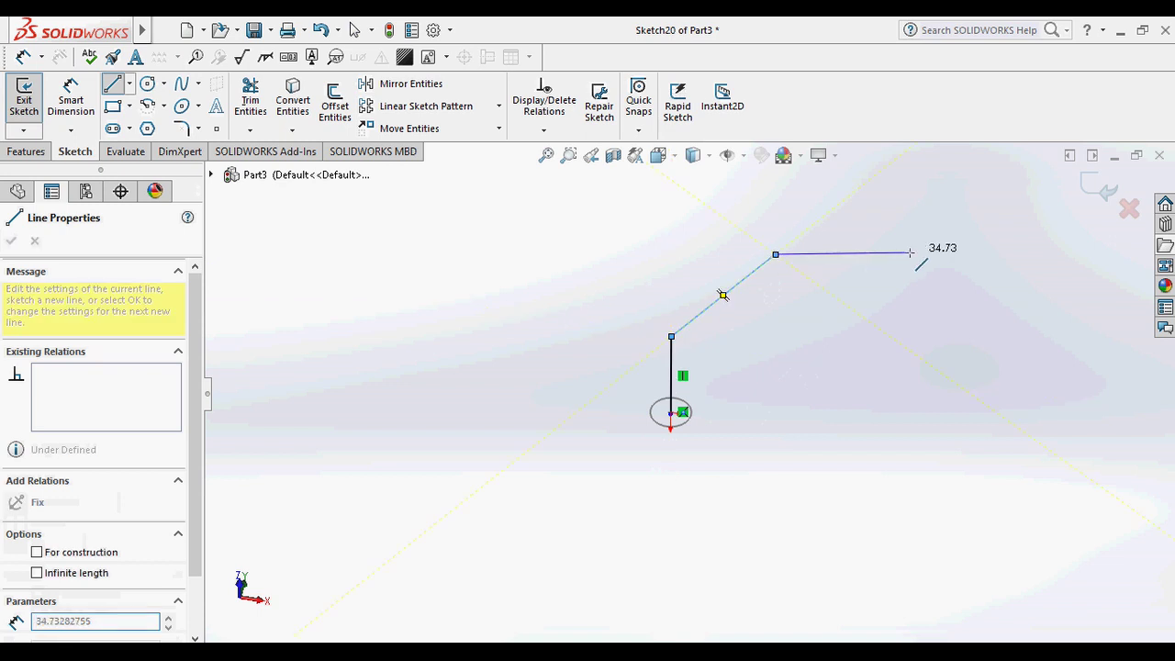
pyautogui.click(927, 254)
pyautogui.press('Escape')
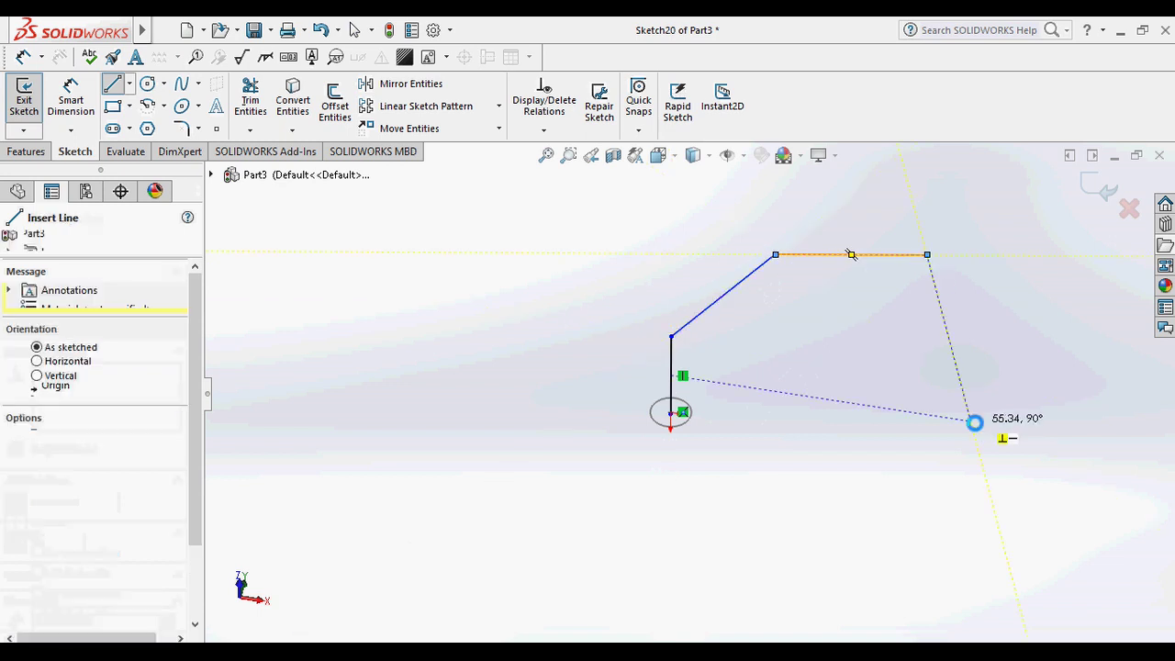
pyautogui.press('Escape')
pyautogui.click(1094, 189)
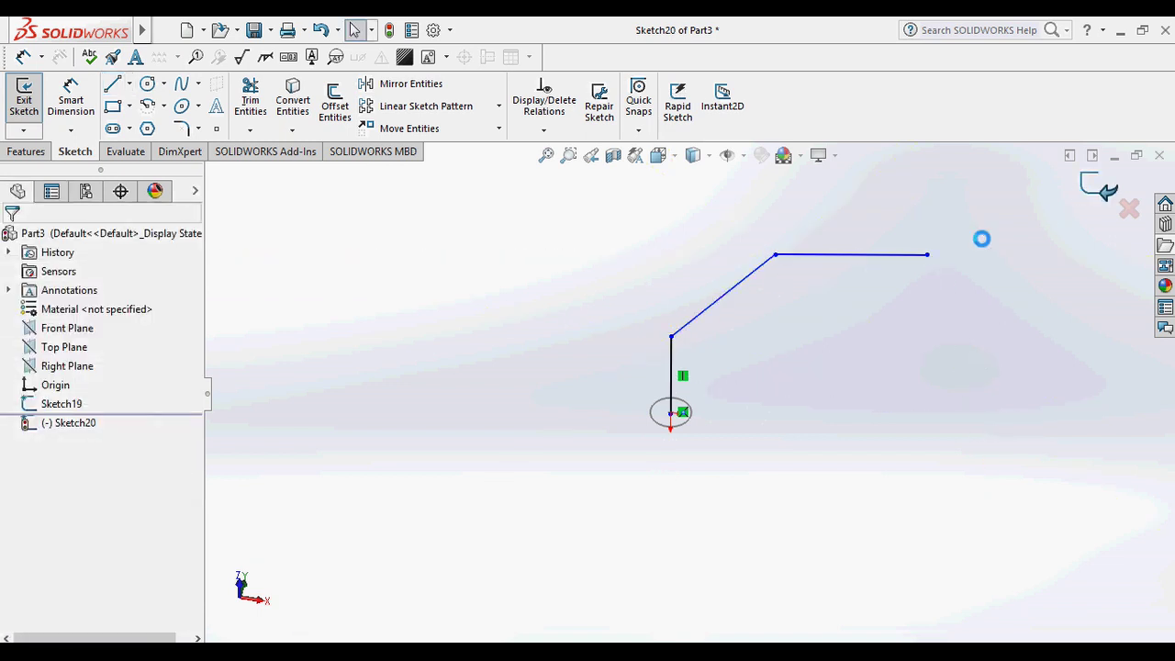
# Set up a Swept Boss/Base with the circle sketch as profile and the three-segment line sketch as path
pyautogui.moveTo(772, 289)
pyautogui.mouseDown(button='middle')
pyautogui.moveTo(719, 344)
pyautogui.moveTo(761, 295)
pyautogui.mouseUp(button='middle')
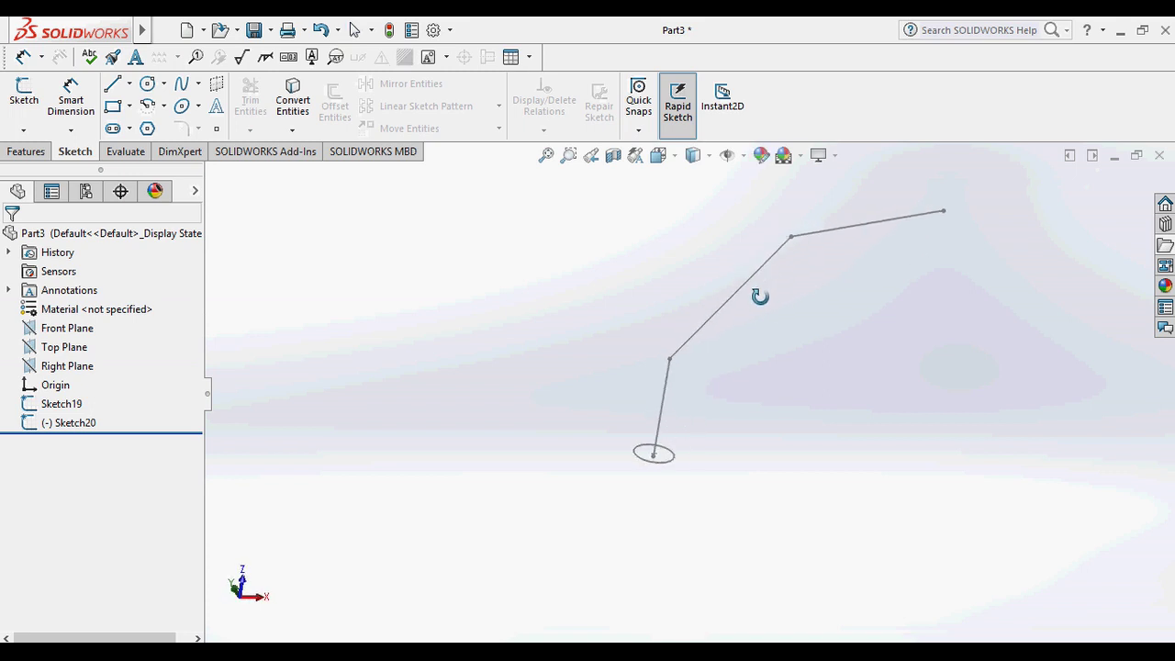
pyautogui.click(38, 156)
pyautogui.click(156, 83)
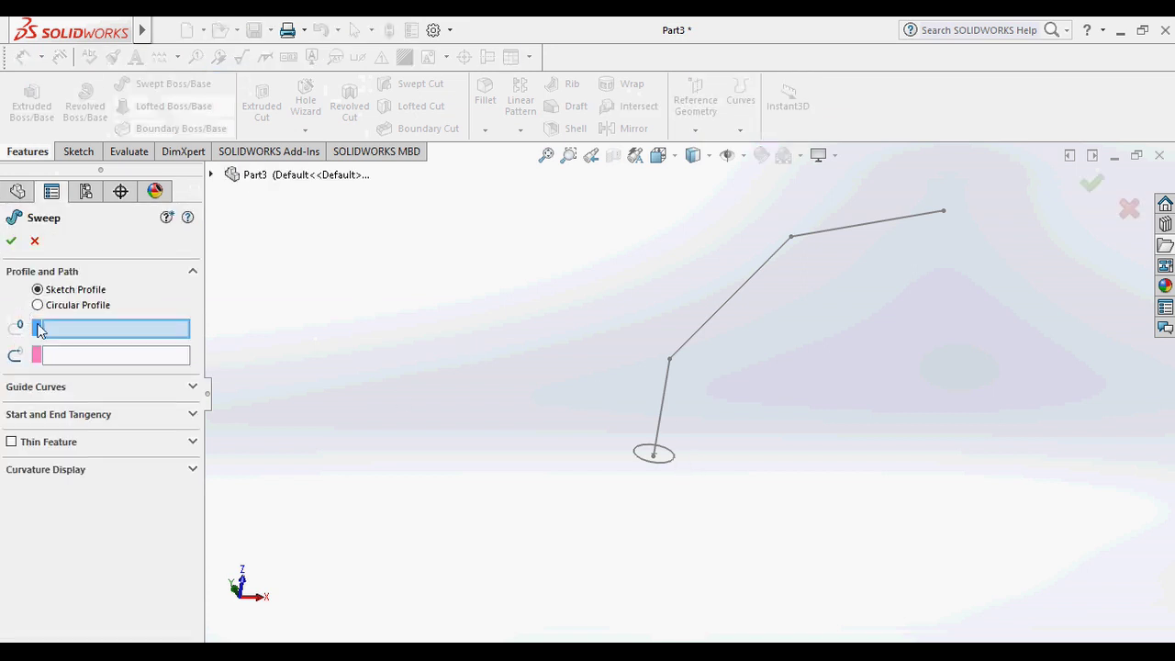
pyautogui.click(666, 467)
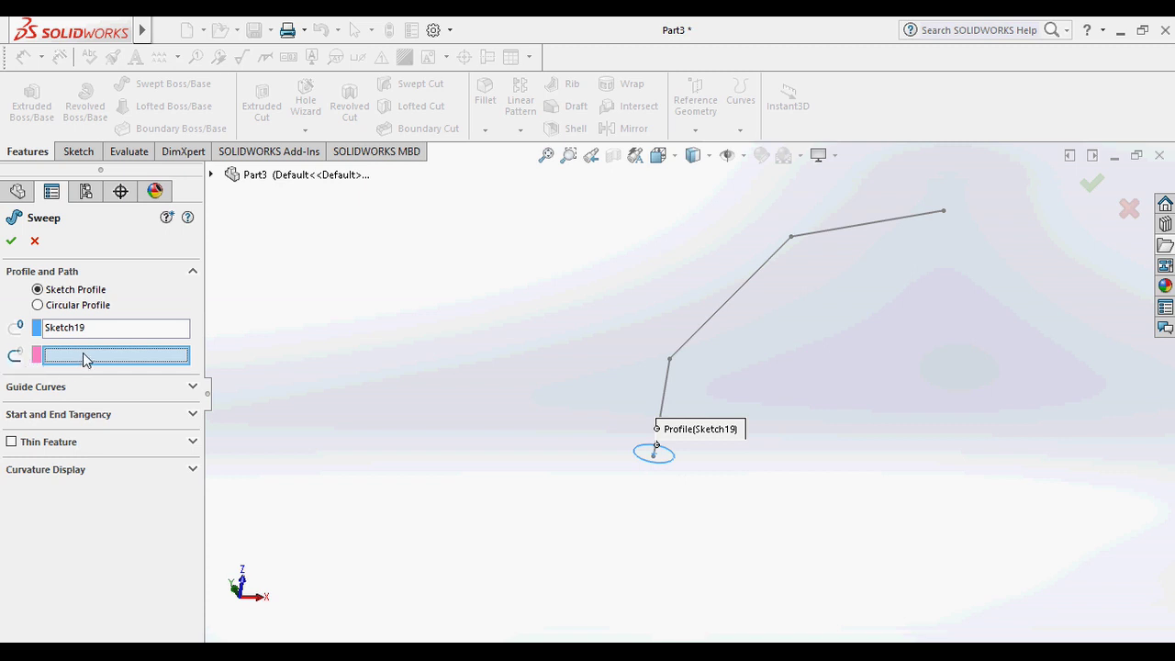
pyautogui.click(667, 401)
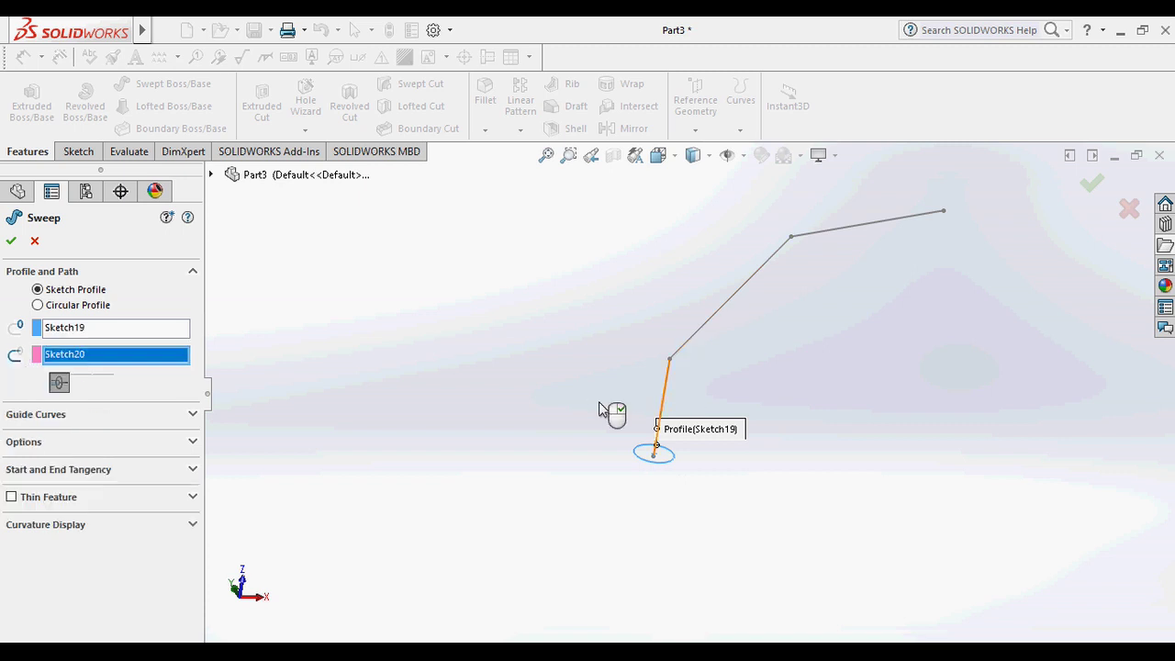
pyautogui.moveTo(717, 353)
pyautogui.mouseDown(button='middle')
pyautogui.moveTo(741, 340)
pyautogui.moveTo(735, 282)
pyautogui.moveTo(664, 307)
pyautogui.moveTo(897, 422)
pyautogui.mouseUp(button='middle')
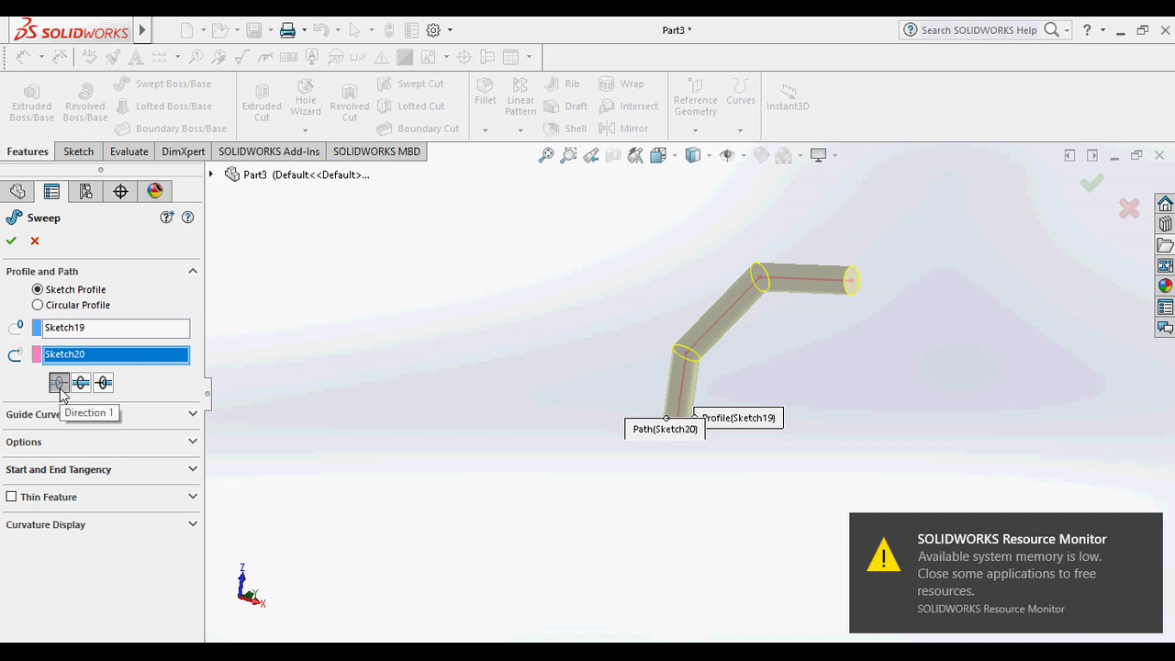
# Preview the sweep's other two direction options, and finish the feature with Direction 1
pyautogui.click(81, 383)
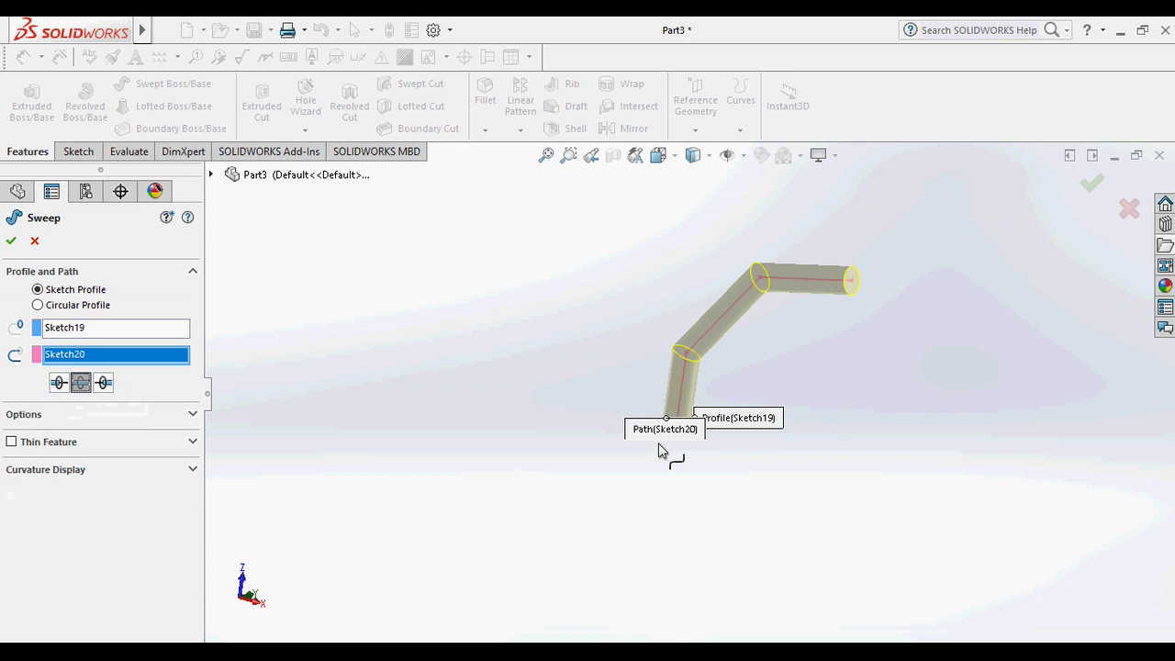
pyautogui.scroll(-4, 740, 440)
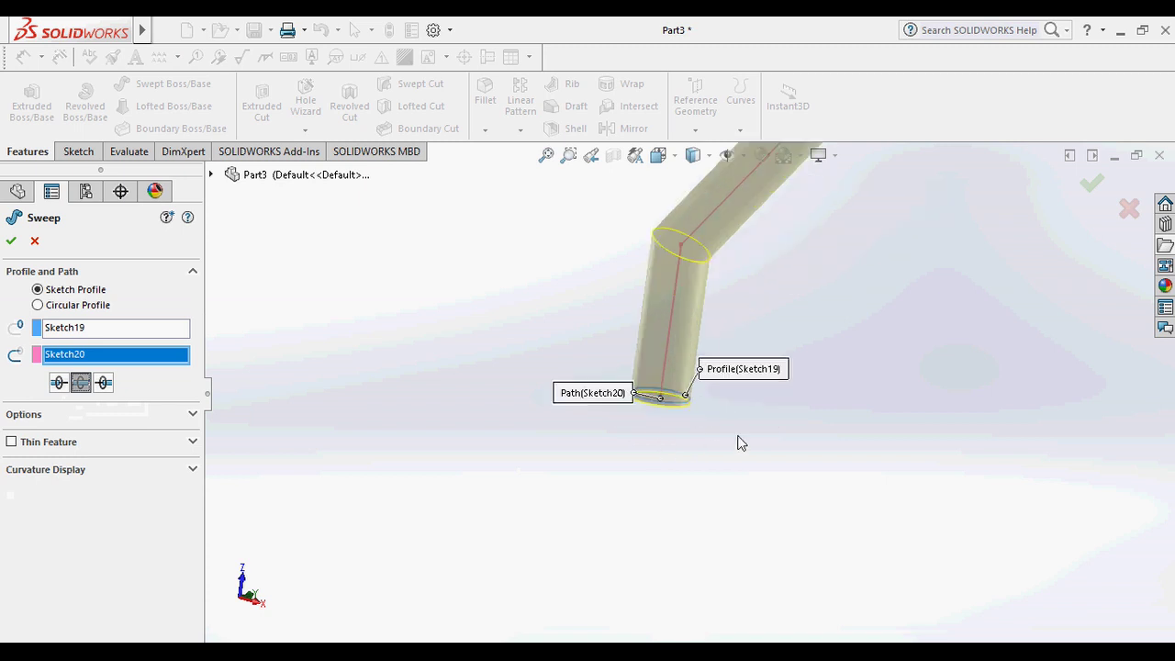
pyautogui.click(105, 383)
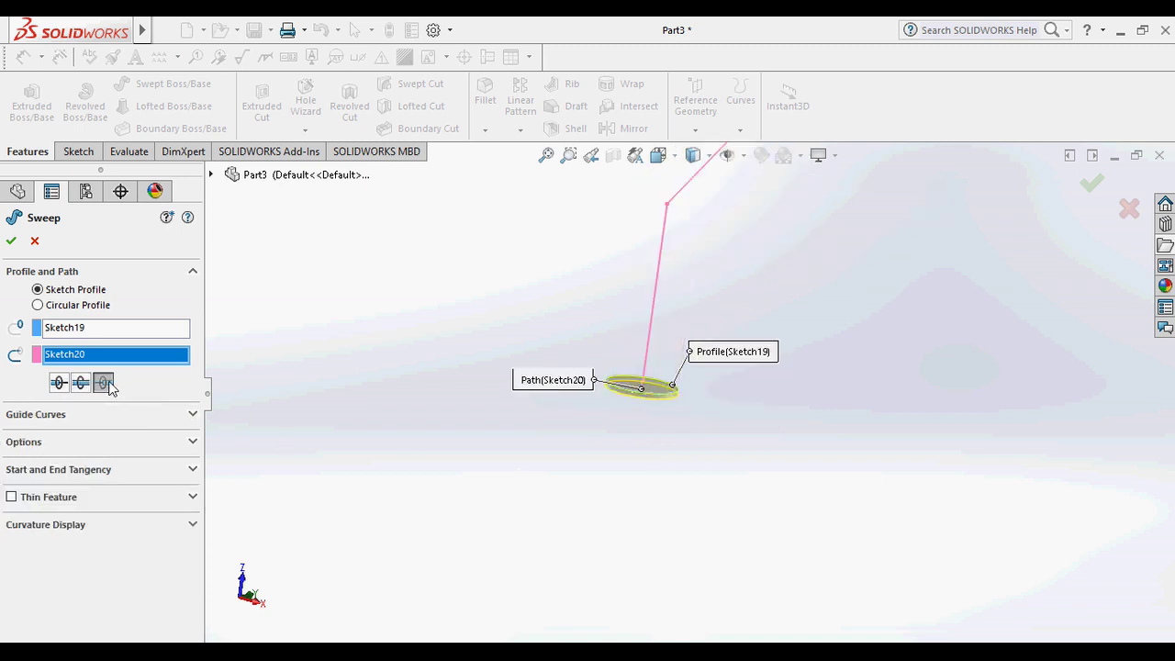
pyautogui.click(58, 383)
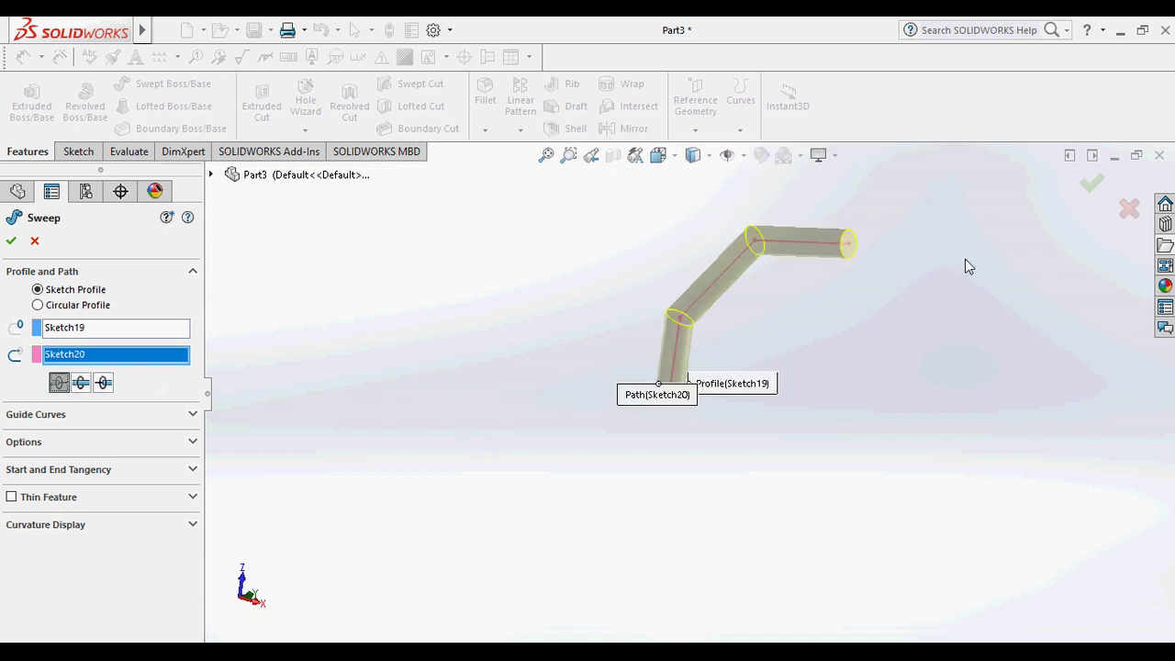
pyautogui.click(1091, 182)
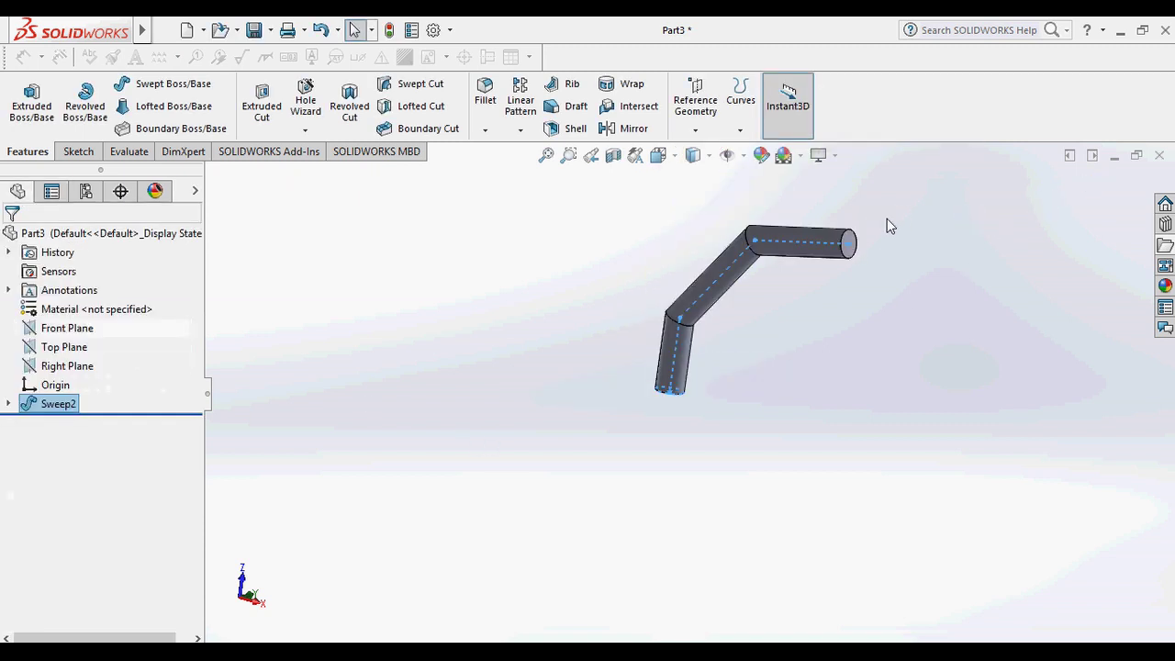
# Examine the swept bar's bends and end face, and review the feature's profile and path settings without changing them
pyautogui.scroll(-4, 870, 239)
pyautogui.moveTo(813, 276); pyautogui.dragTo(1006, 429, button='middle')
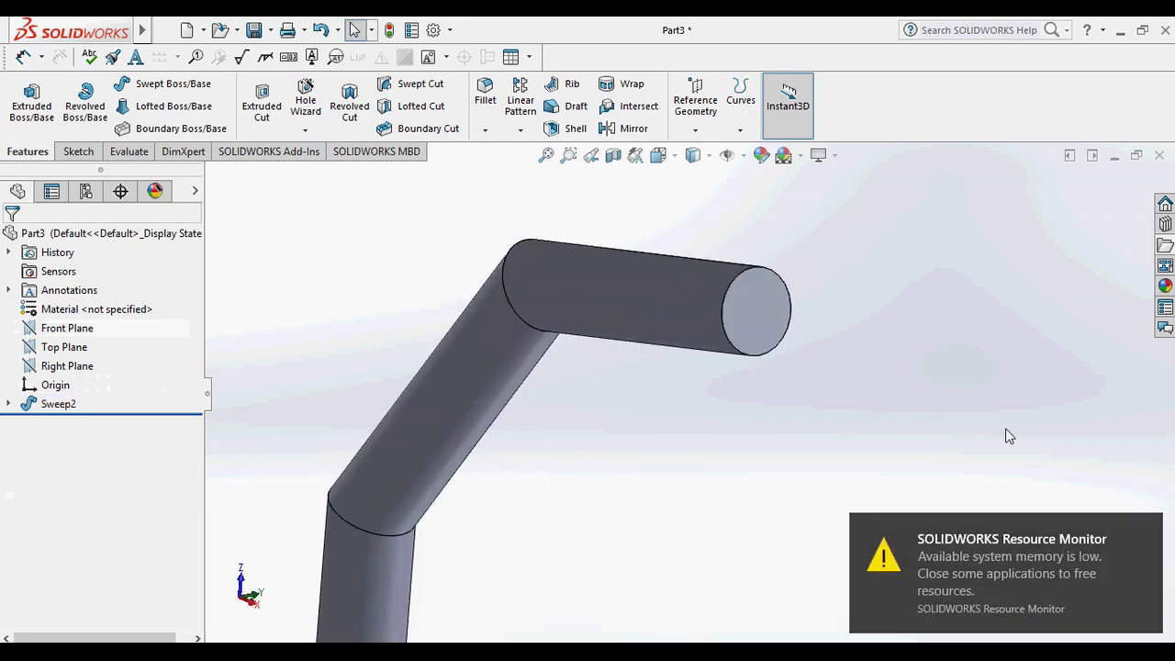
pyautogui.click(1147, 532)
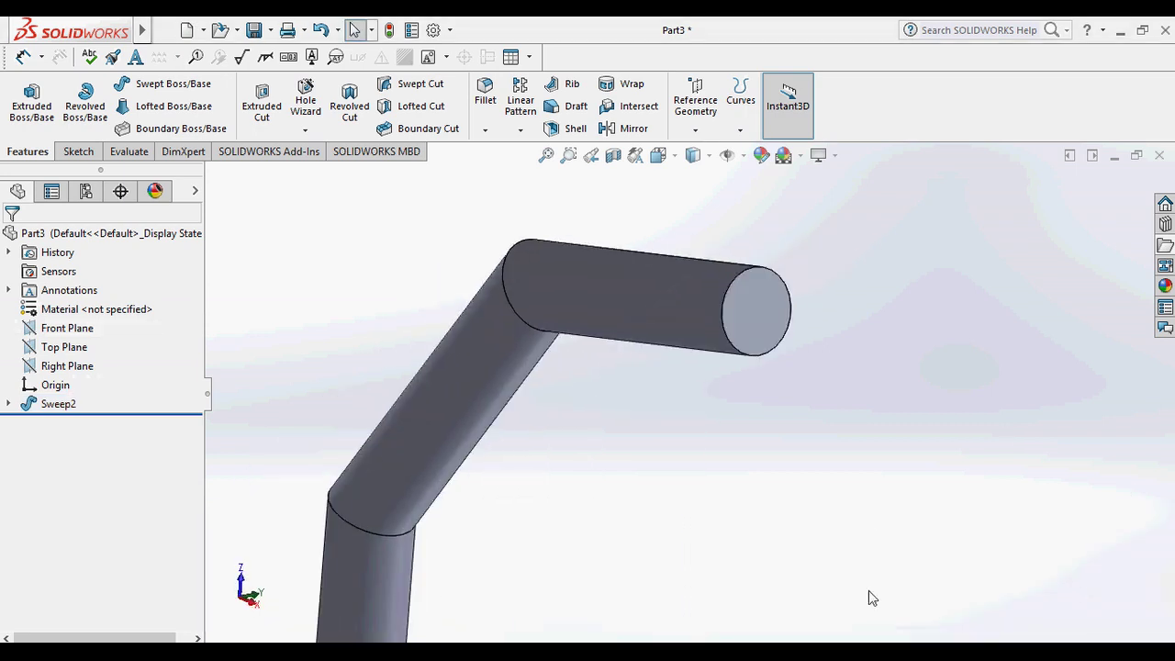
pyautogui.click(505, 494)
pyautogui.click(780, 275)
pyautogui.scroll(5, 867, 228)
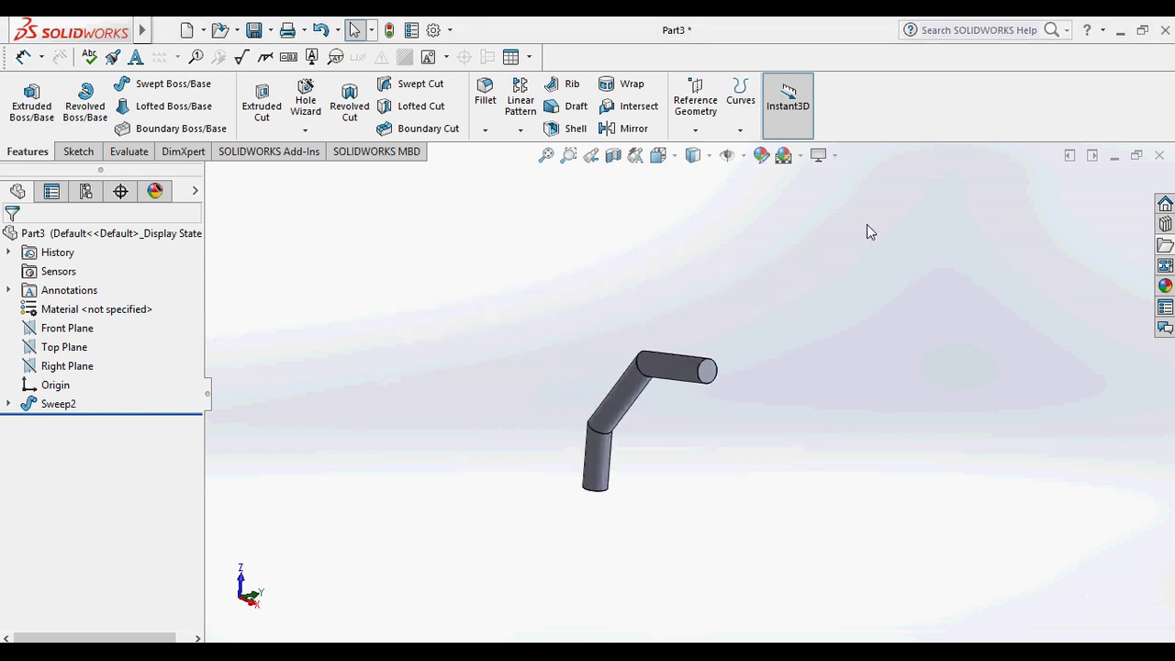
pyautogui.rightClick(69, 404)
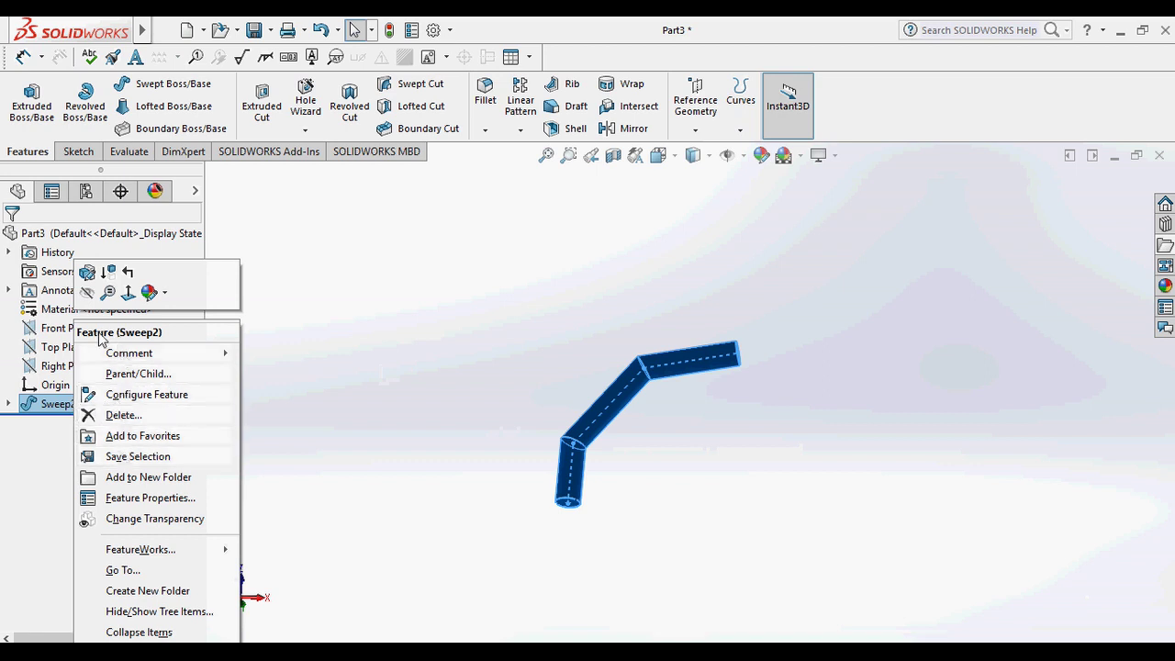
pyautogui.click(88, 272)
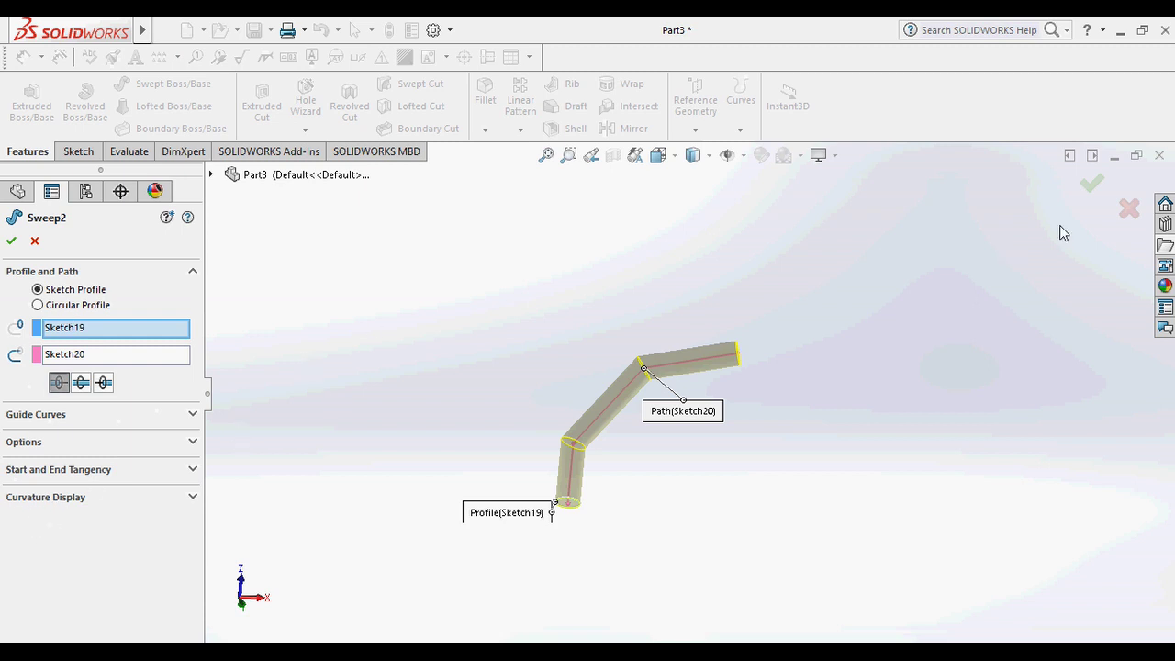
pyautogui.click(1126, 212)
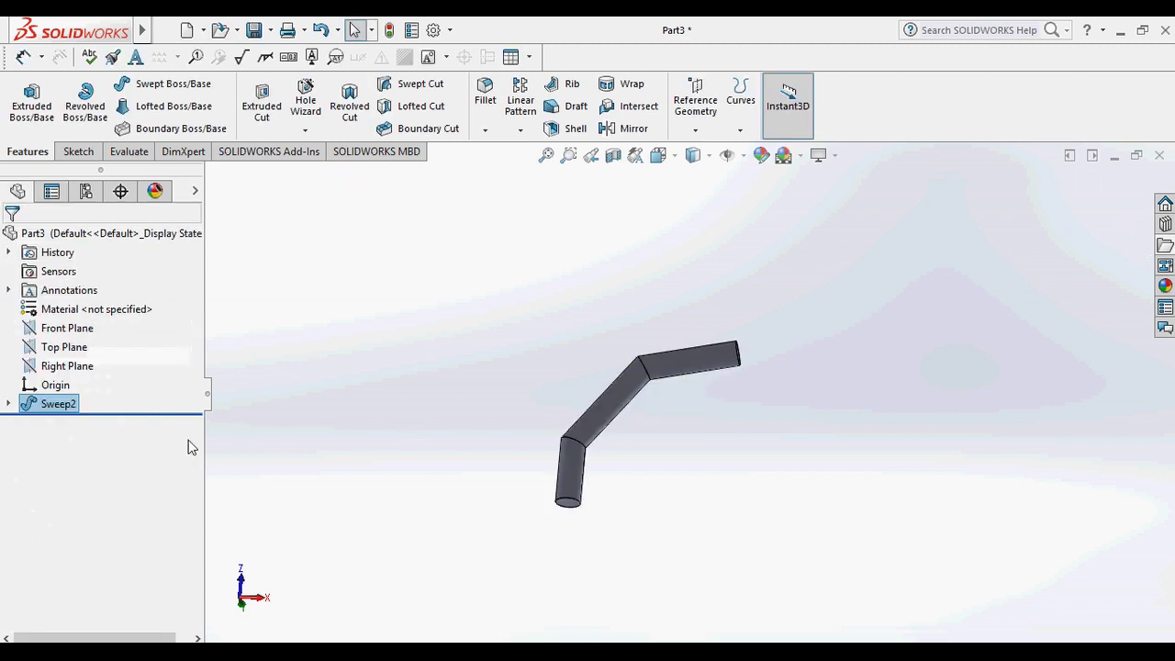
# Delete the sweep feature while keeping its profile and path sketches
pyautogui.rightClick(76, 413)
pyautogui.click(124, 414)
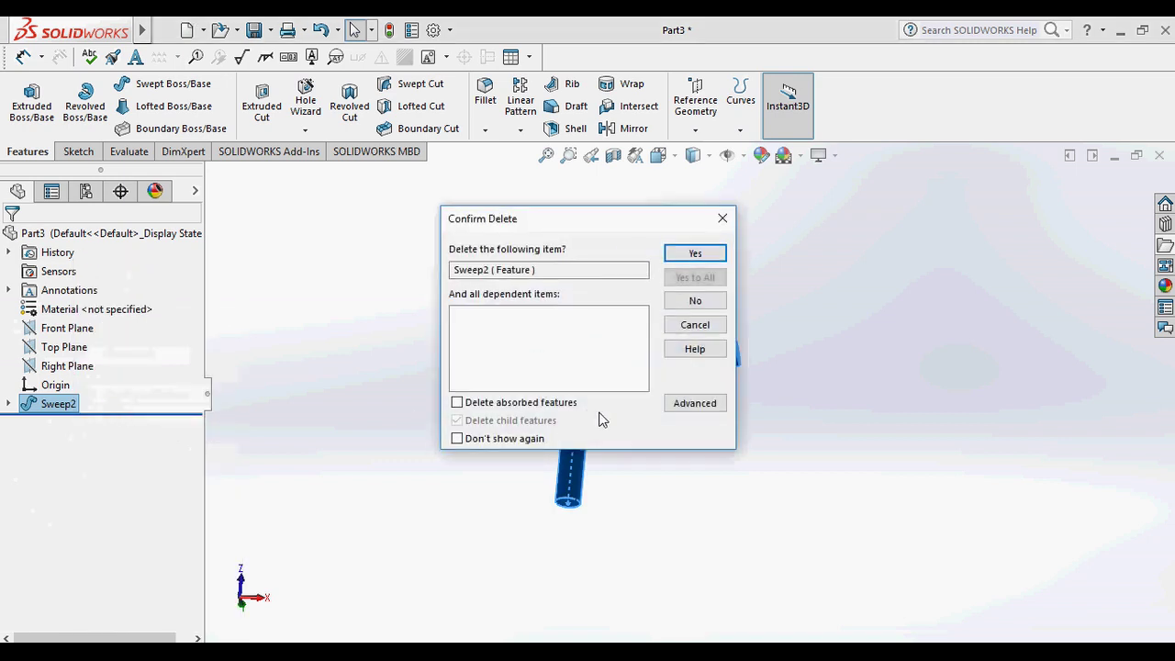
pyautogui.click(694, 254)
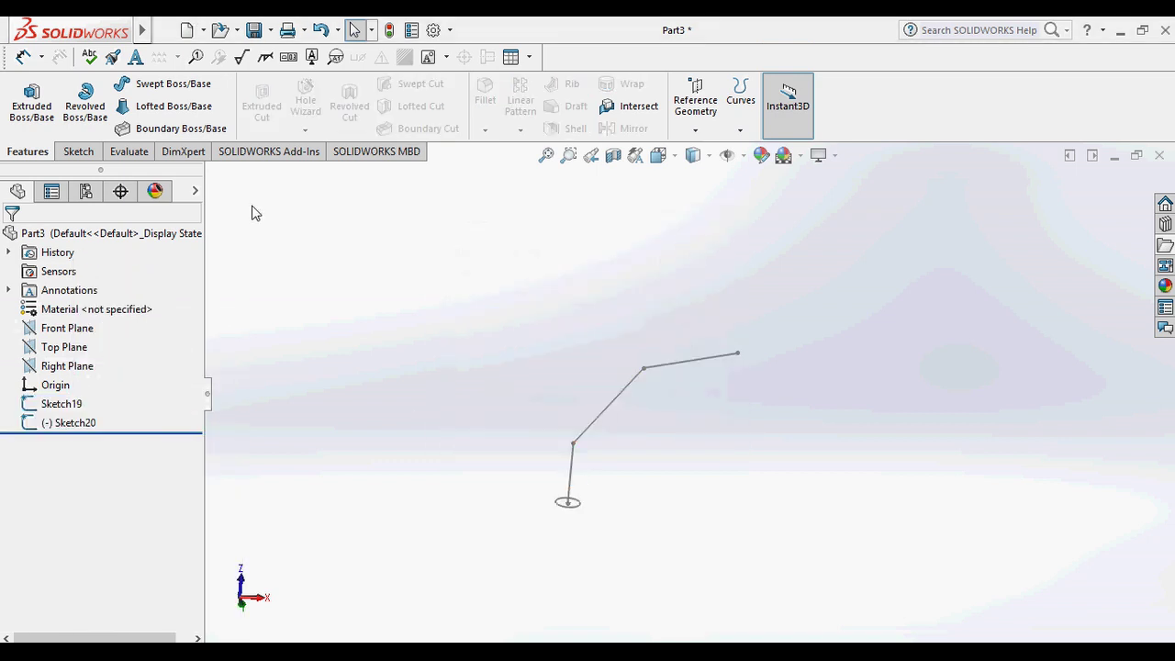
# Start a new Swept Boss/Base using the circle sketch as profile and the three-segment line sketch as path
pyautogui.click(162, 88)
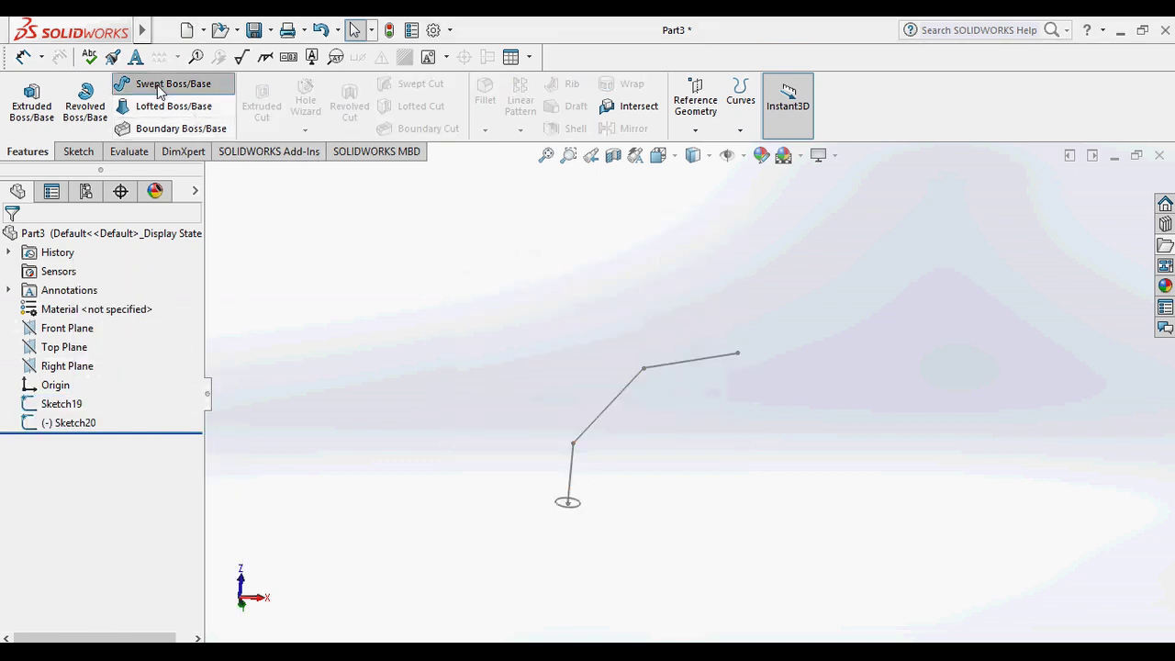
pyautogui.click(569, 507)
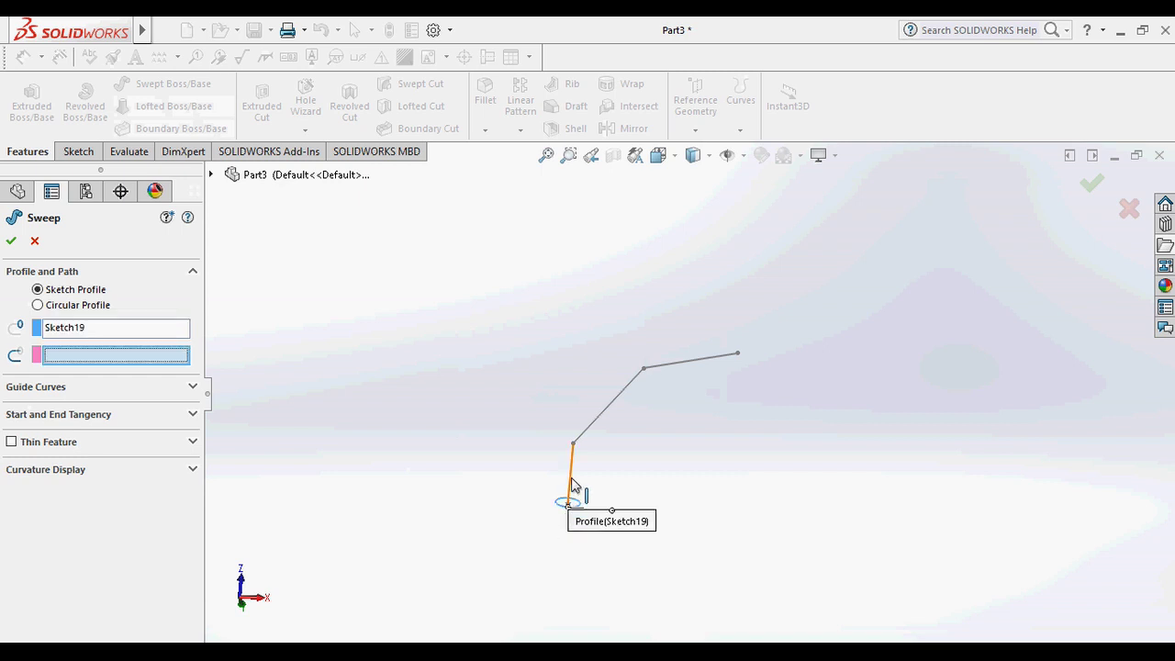
pyautogui.click(573, 481)
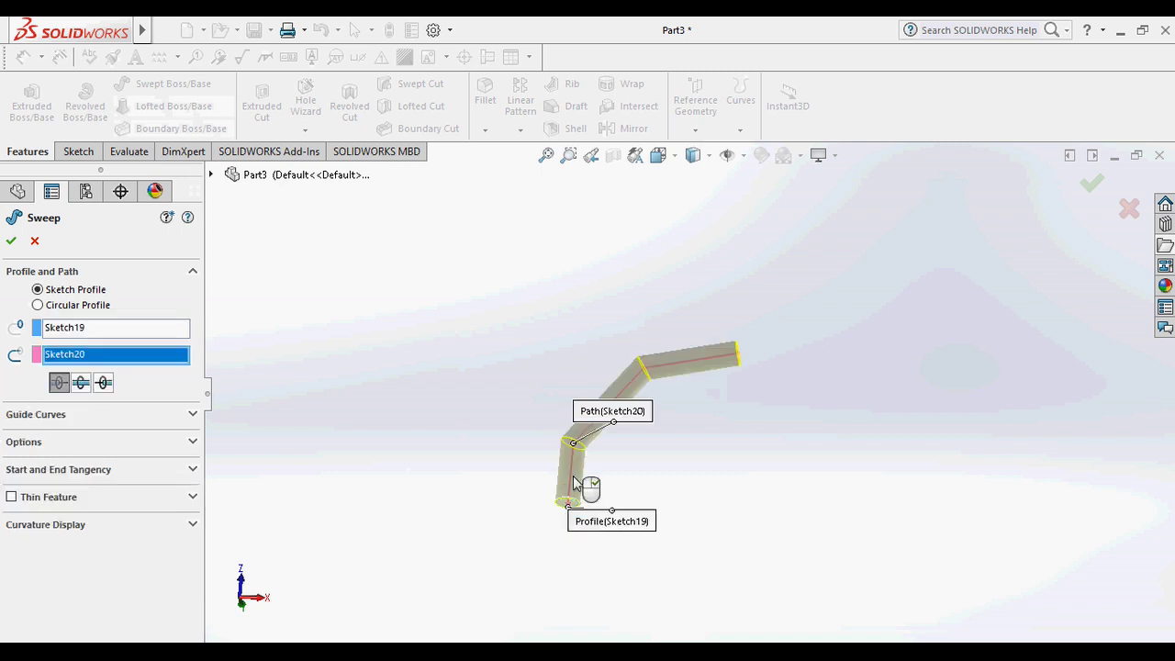
# Make the sweep a thin feature with a 1 mm wall in One-Direction, finish it, and inspect the hollow tube
pyautogui.click(41, 498)
pyautogui.scroll(-7, 735, 369)
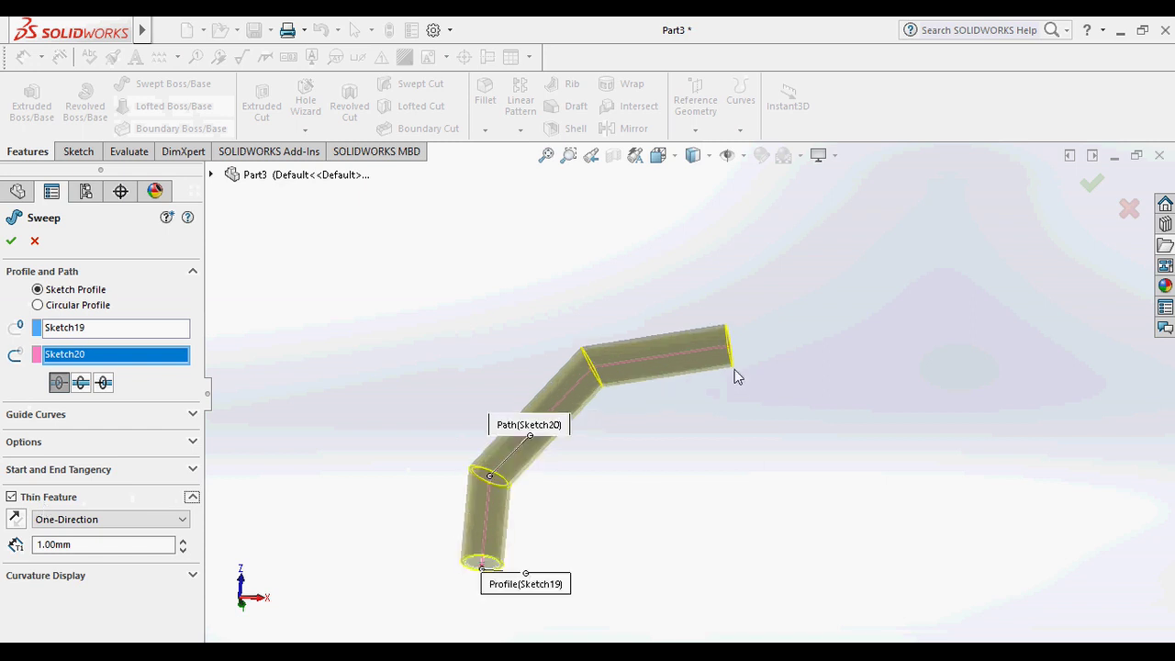
pyautogui.moveTo(705, 352); pyautogui.dragTo(617, 357, button='middle')
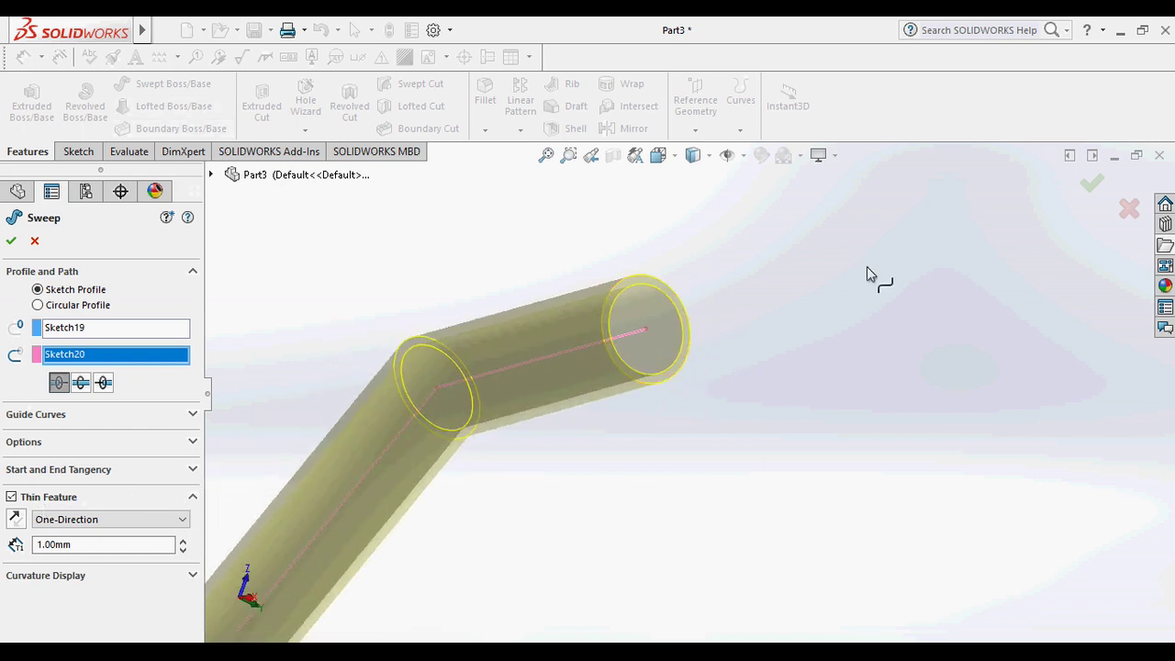
pyautogui.click(79, 545)
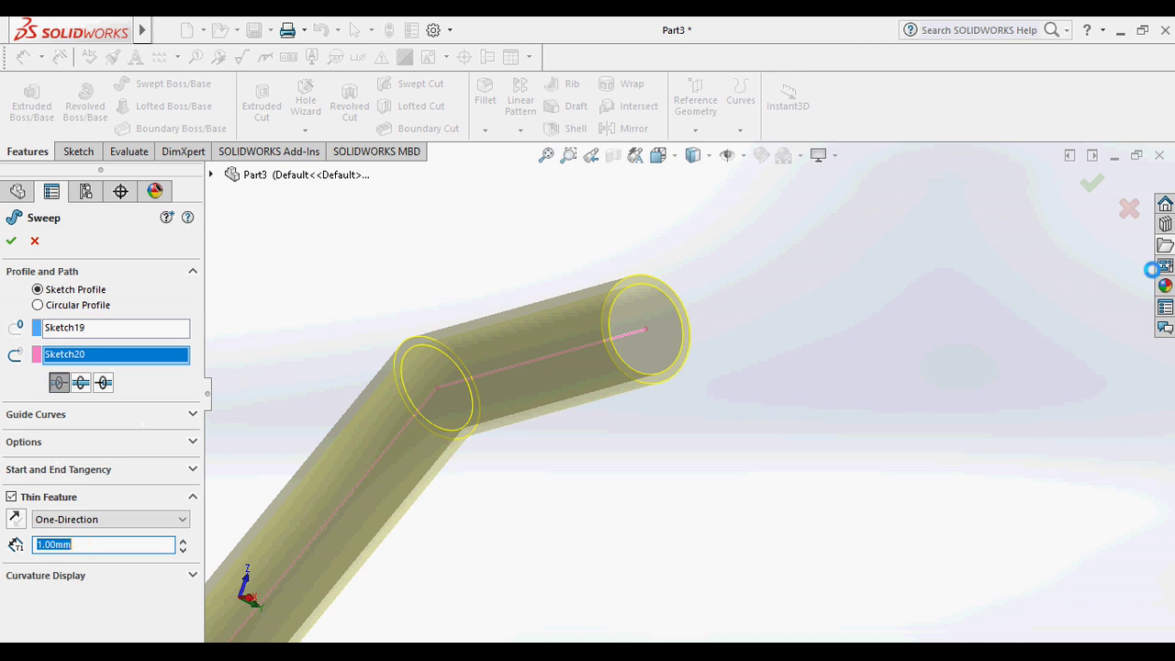
pyautogui.click(1092, 182)
pyautogui.click(936, 303)
pyautogui.moveTo(921, 304); pyautogui.dragTo(887, 217, button='middle')
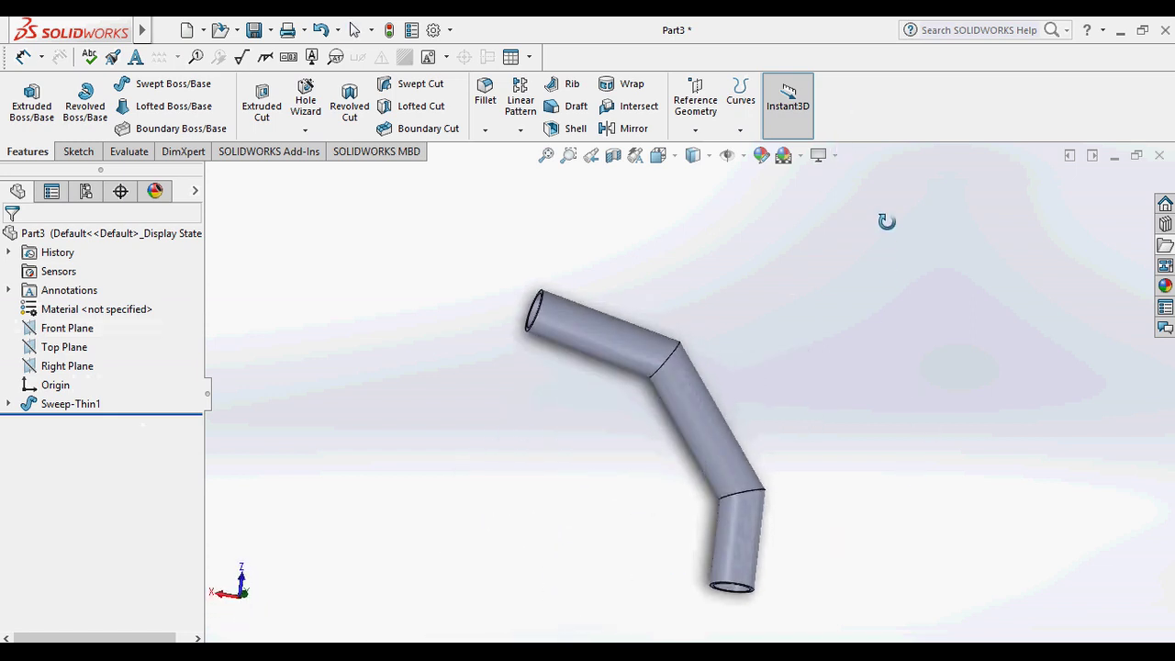
pyautogui.moveTo(690, 418); pyautogui.dragTo(648, 441, button='middle')
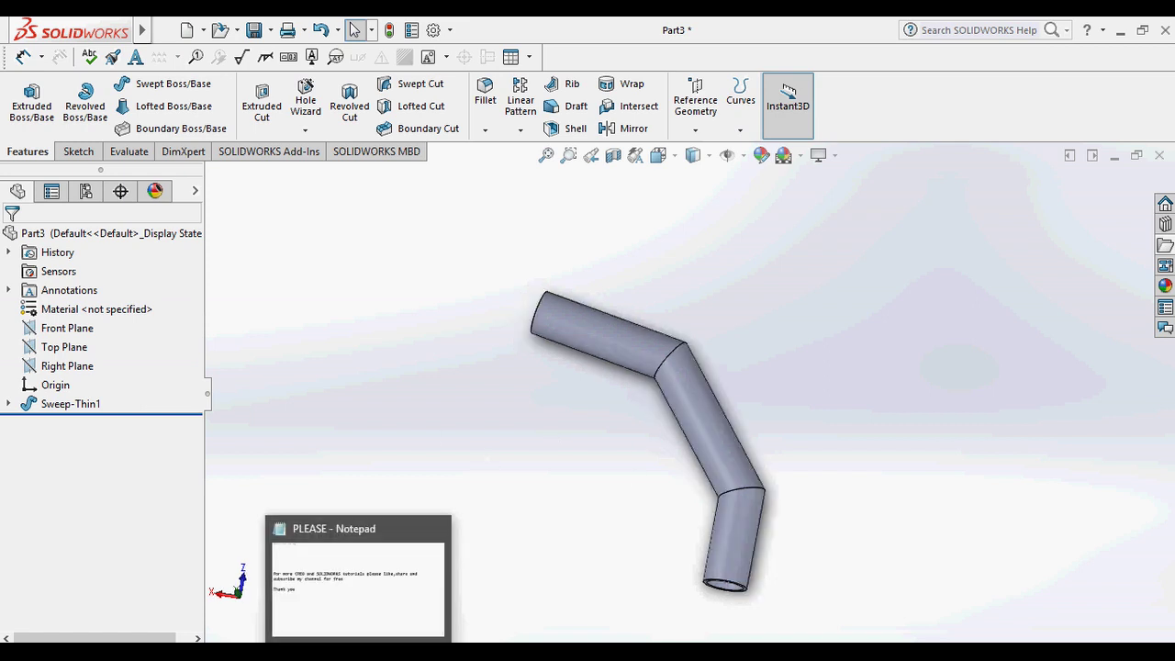
# Switch to the PLEASE note in Notepad and highlight its message lines in turn, ending with "Thank you"
pyautogui.click(358, 652)
pyautogui.moveTo(5, 249); pyautogui.dragTo(1053, 248)
pyautogui.moveTo(3, 292); pyautogui.dragTo(536, 287)
pyautogui.moveTo(3, 354); pyautogui.dragTo(158, 356)
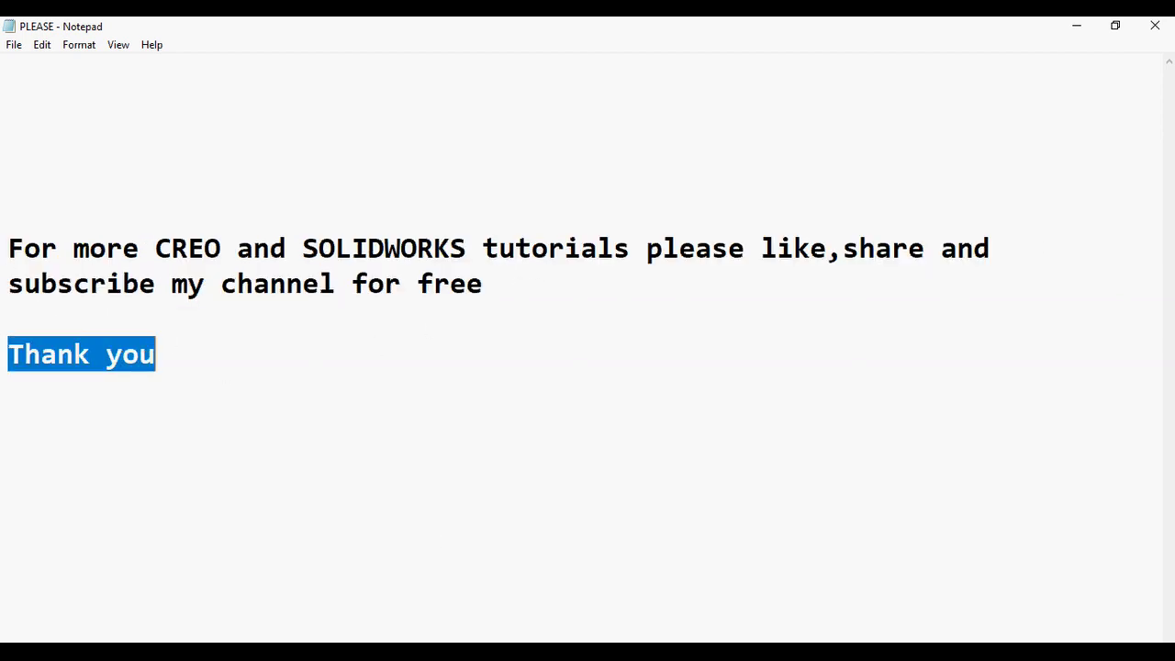